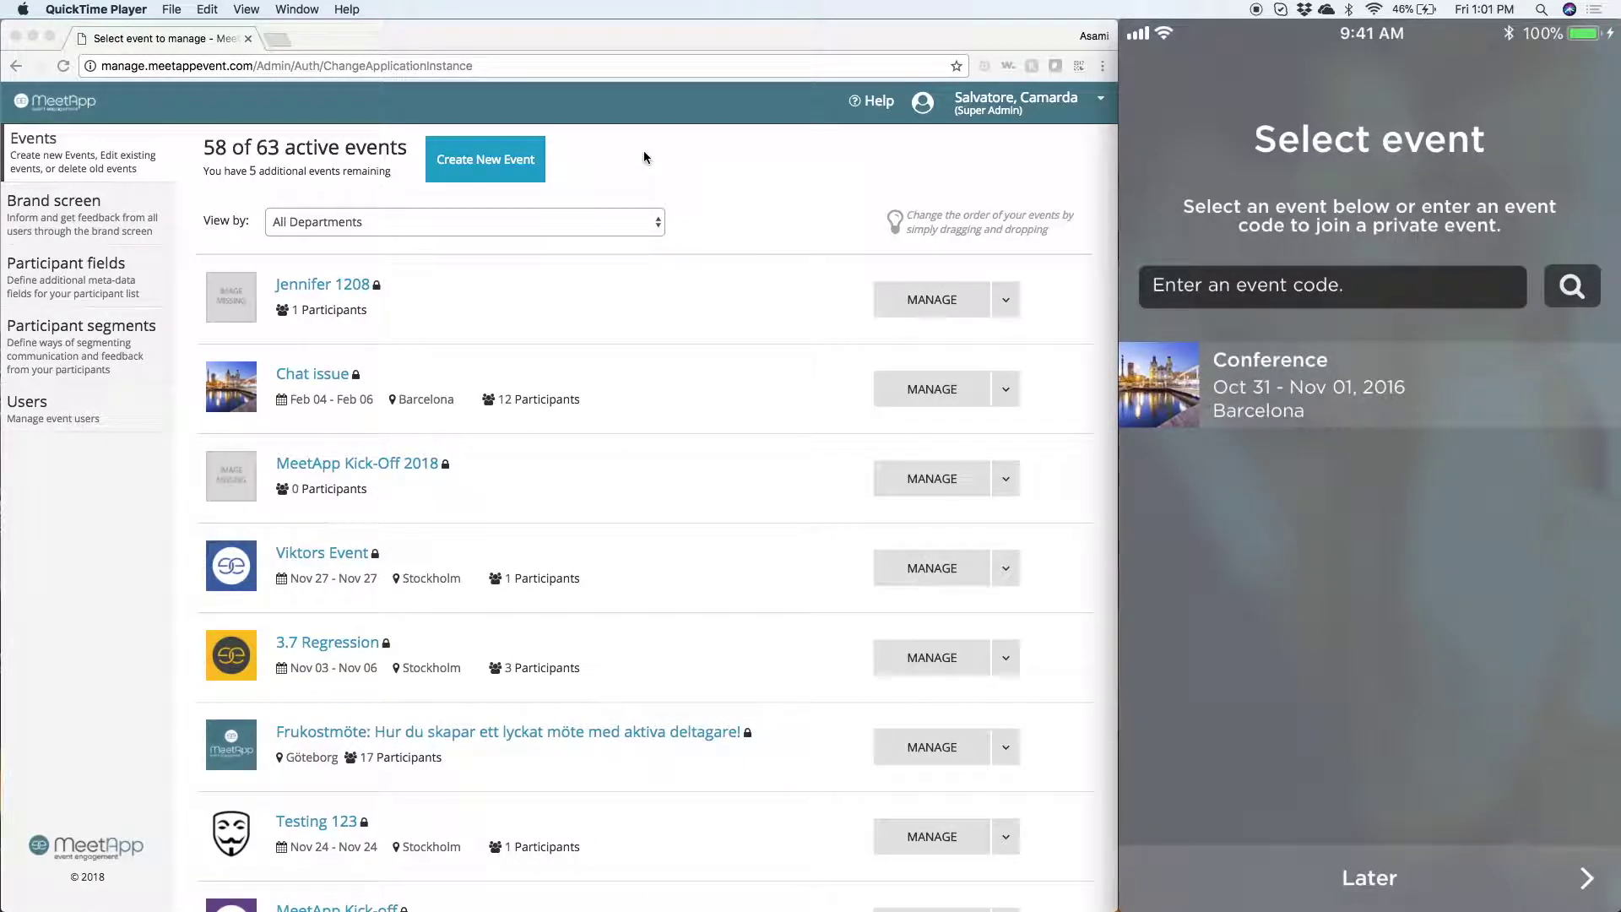
- Create a public event titled 'My Leadership Conference' and open its settings page
{"action": "left_click", "coordinate": [615, 169]}
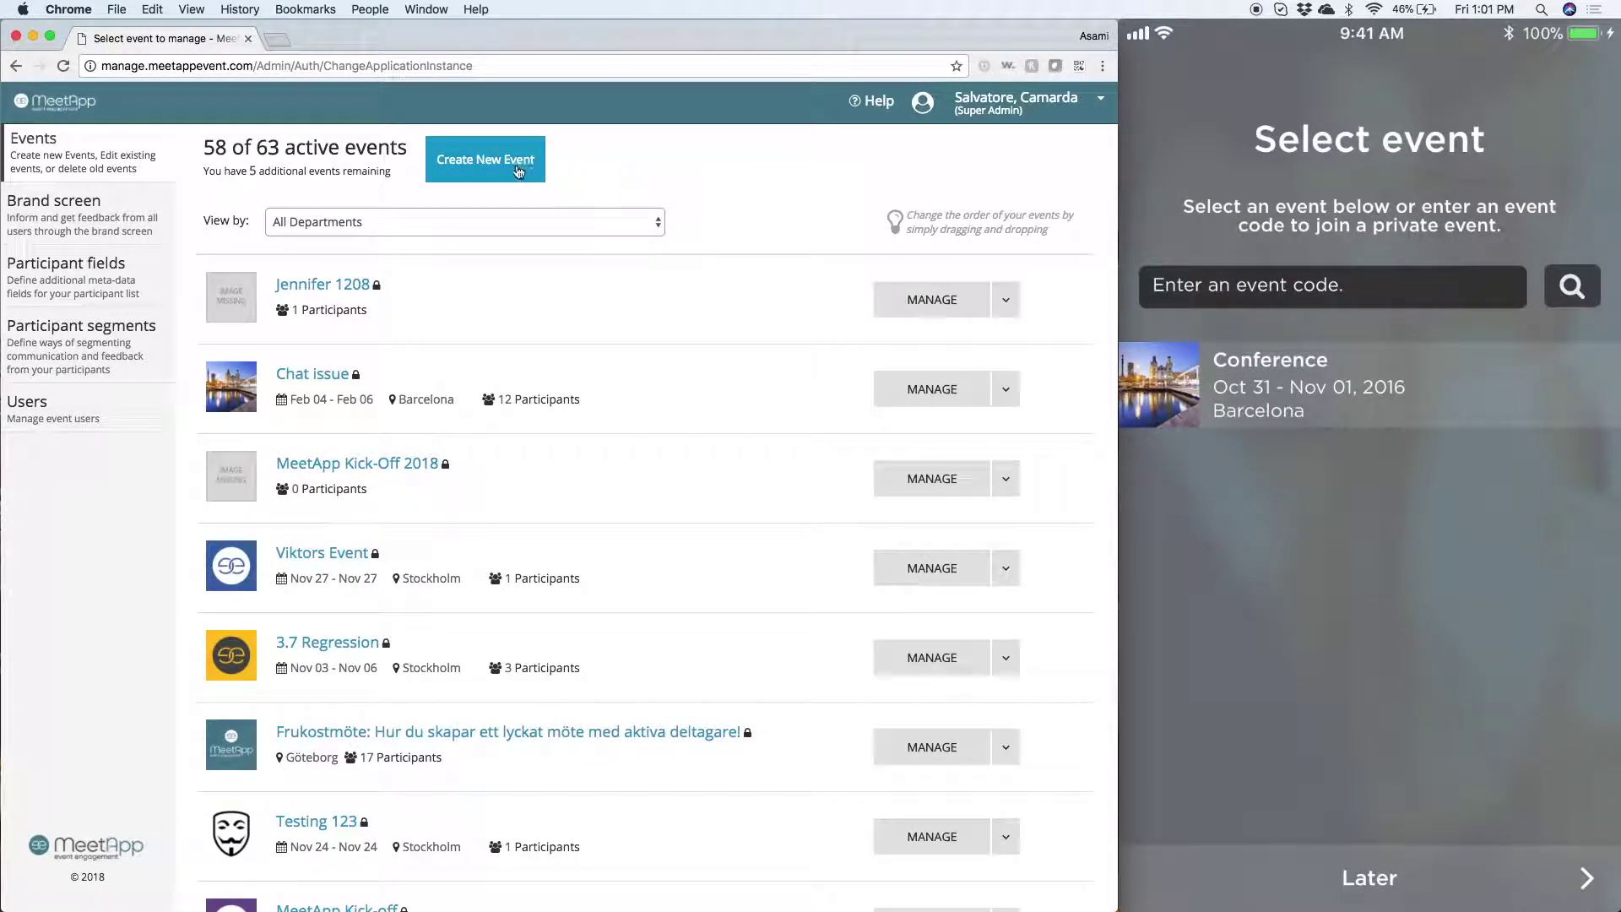
{"action": "left_click", "coordinate": [501, 169]}
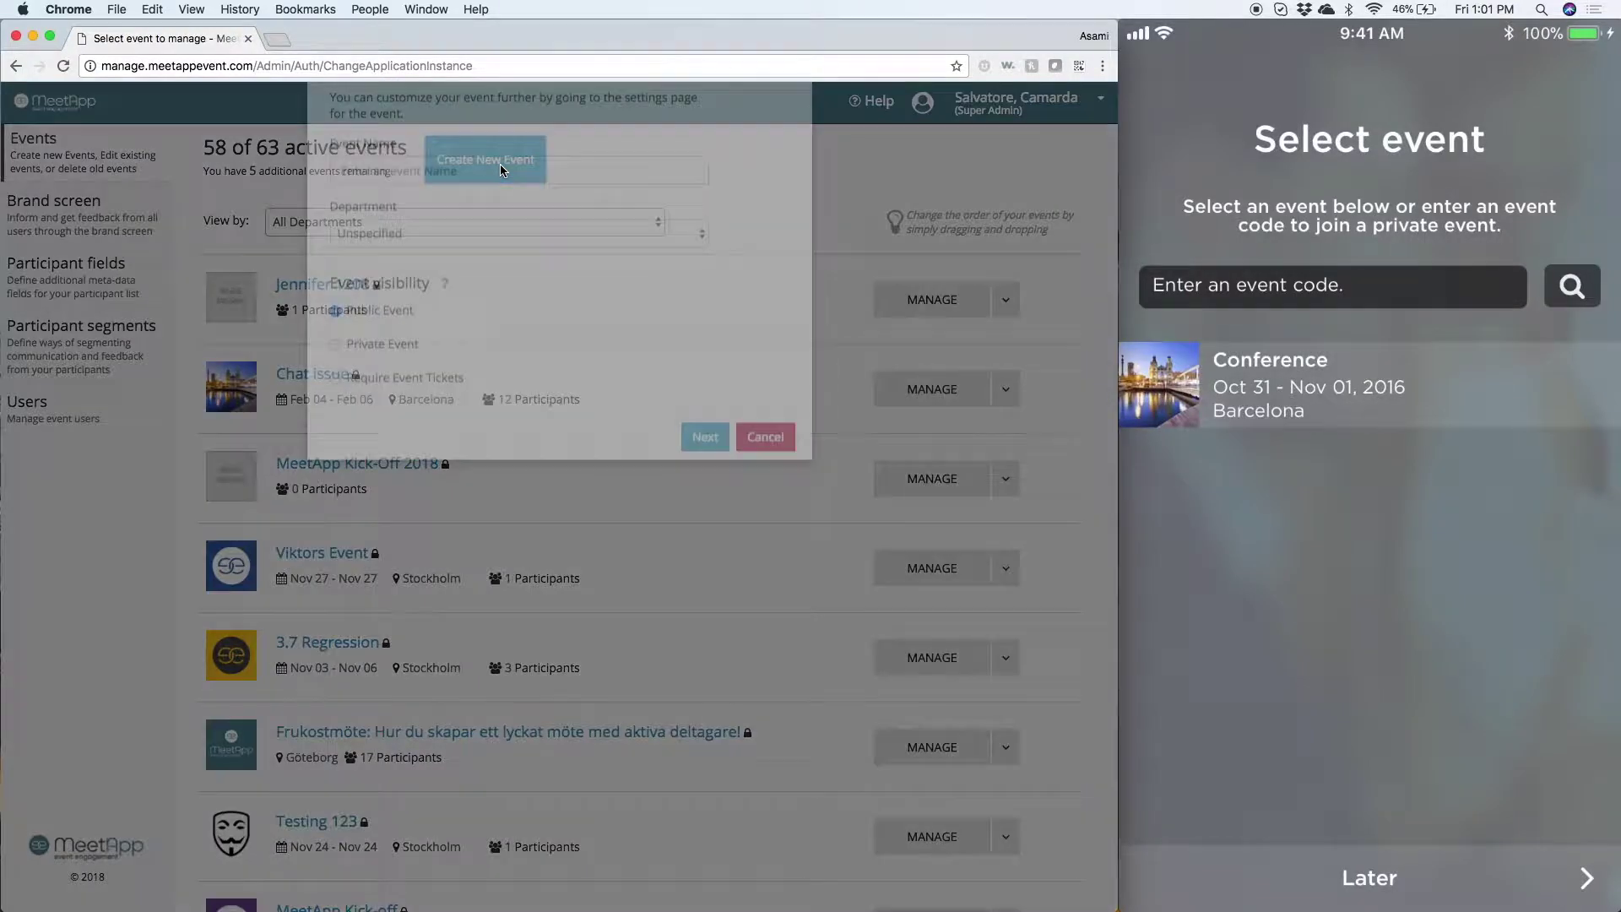
{"action": "left_click", "coordinate": [386, 262]}
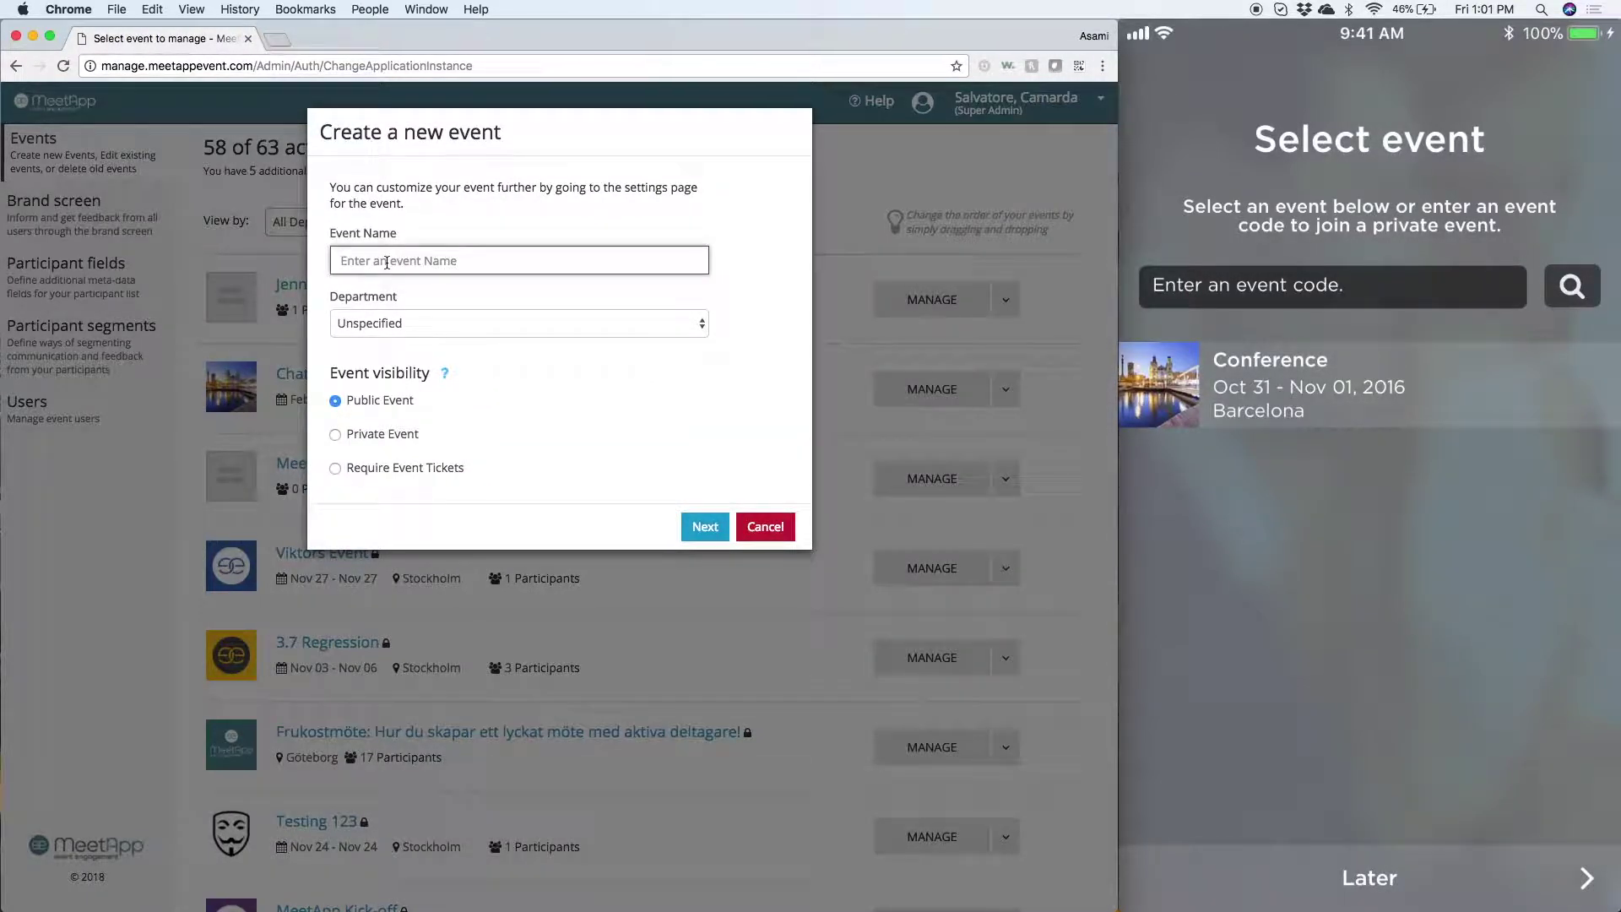
{"action": "type", "text": "My Leadership"}
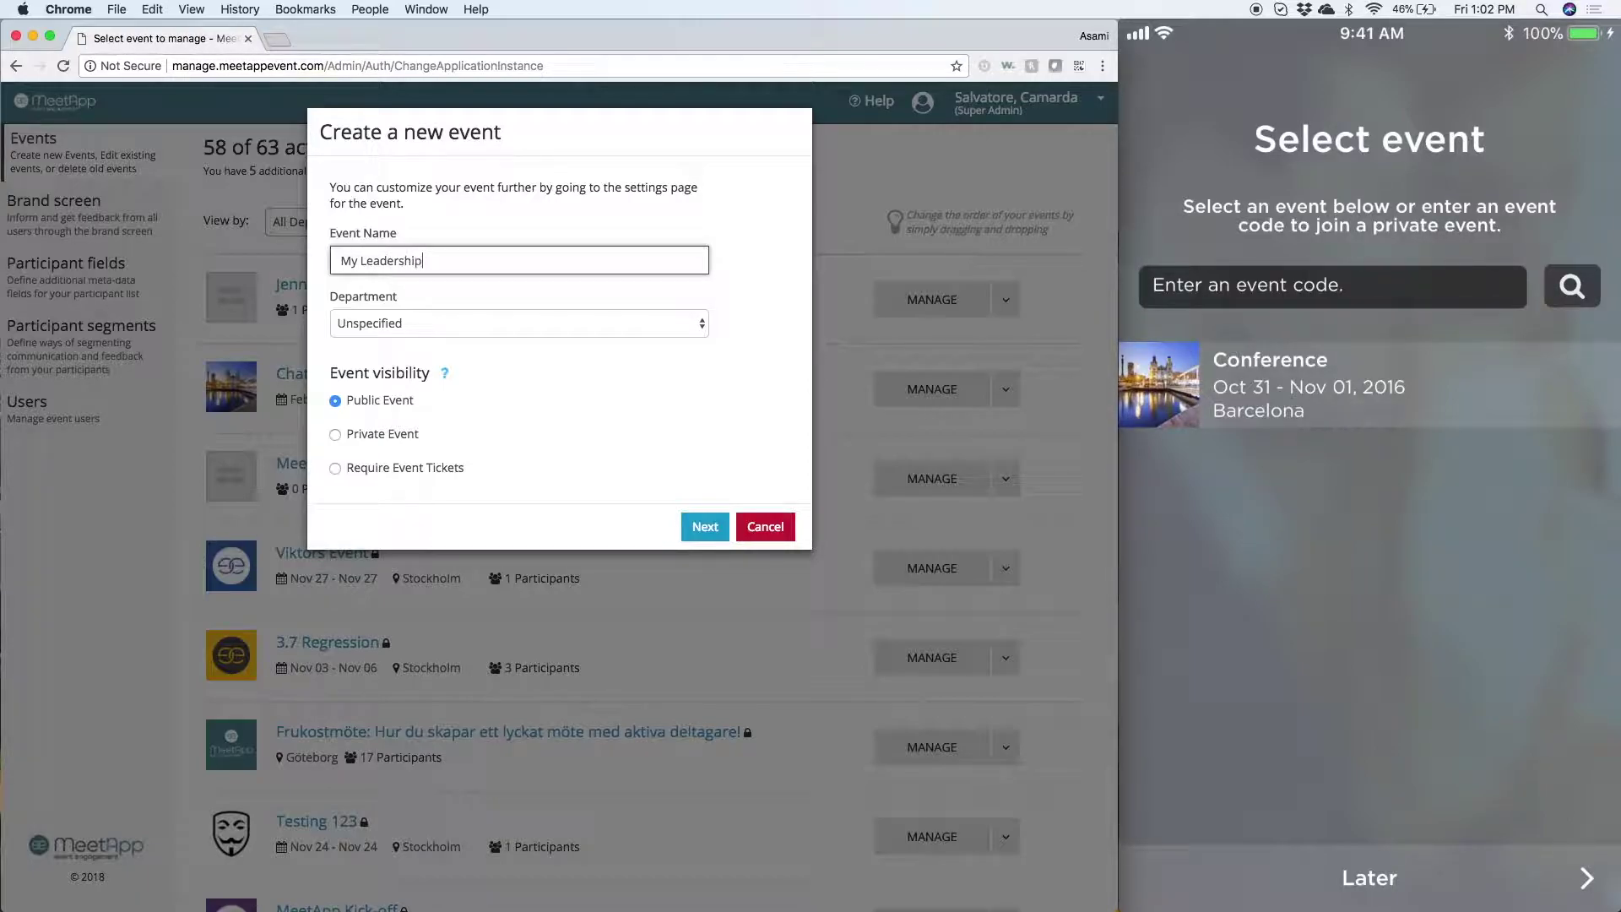
{"action": "type", "text": " Conference"}
{"action": "left_click", "coordinate": [514, 347]}
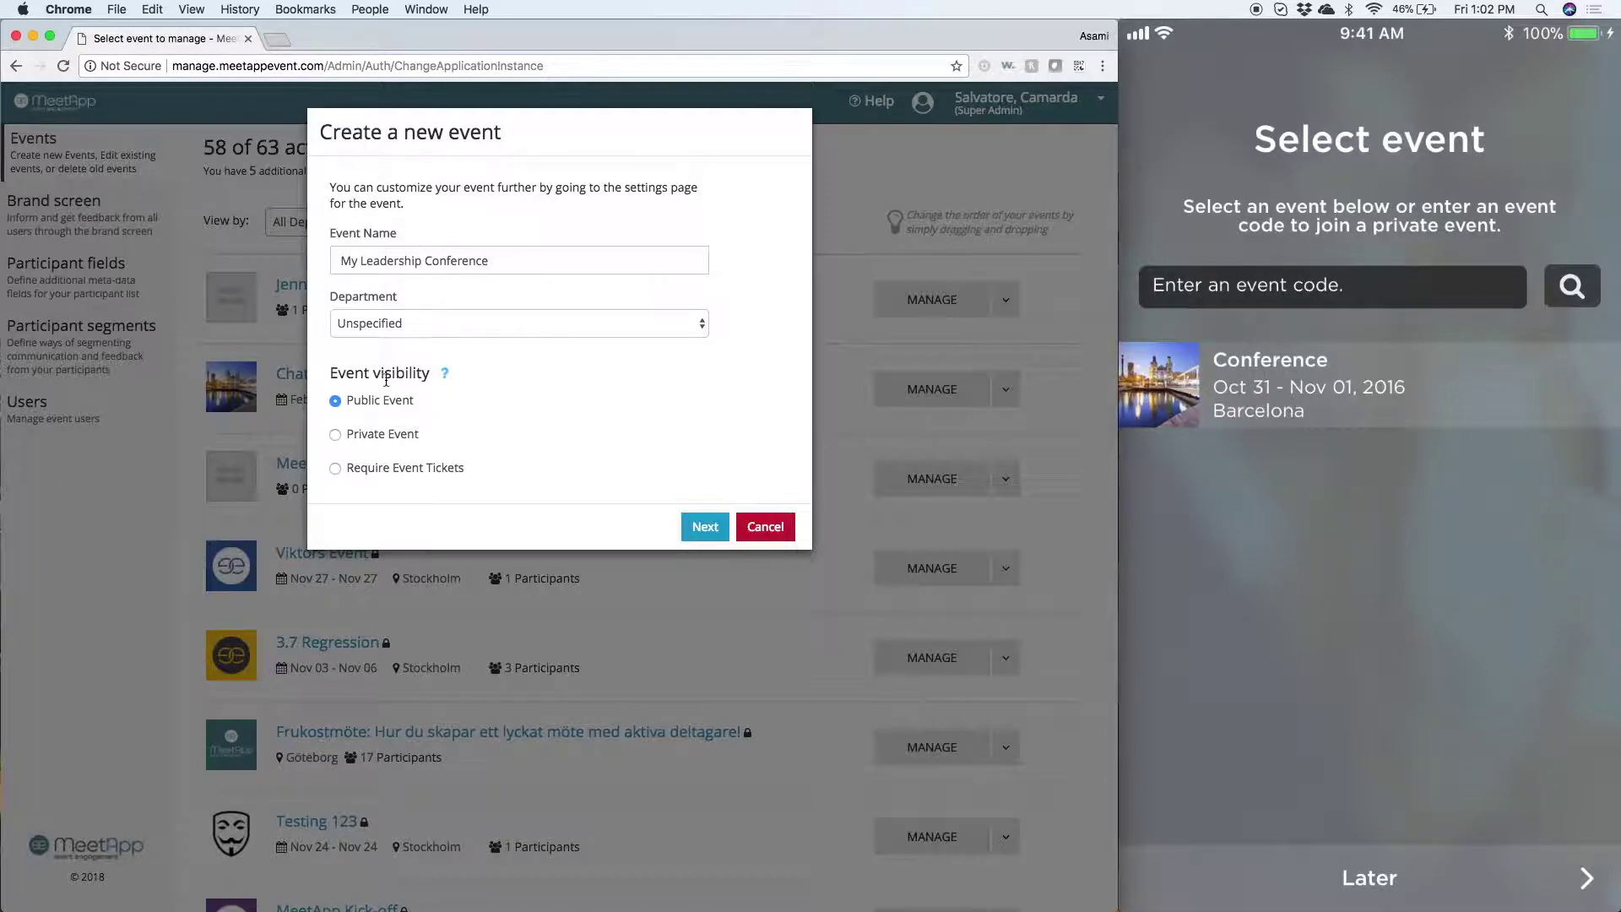
{"action": "mouse_move", "coordinate": [1362, 509]}
- Enter the welcome text 'at the Chicago Hilton Hotel' in the event settings
{"action": "left_click", "coordinate": [705, 537]}
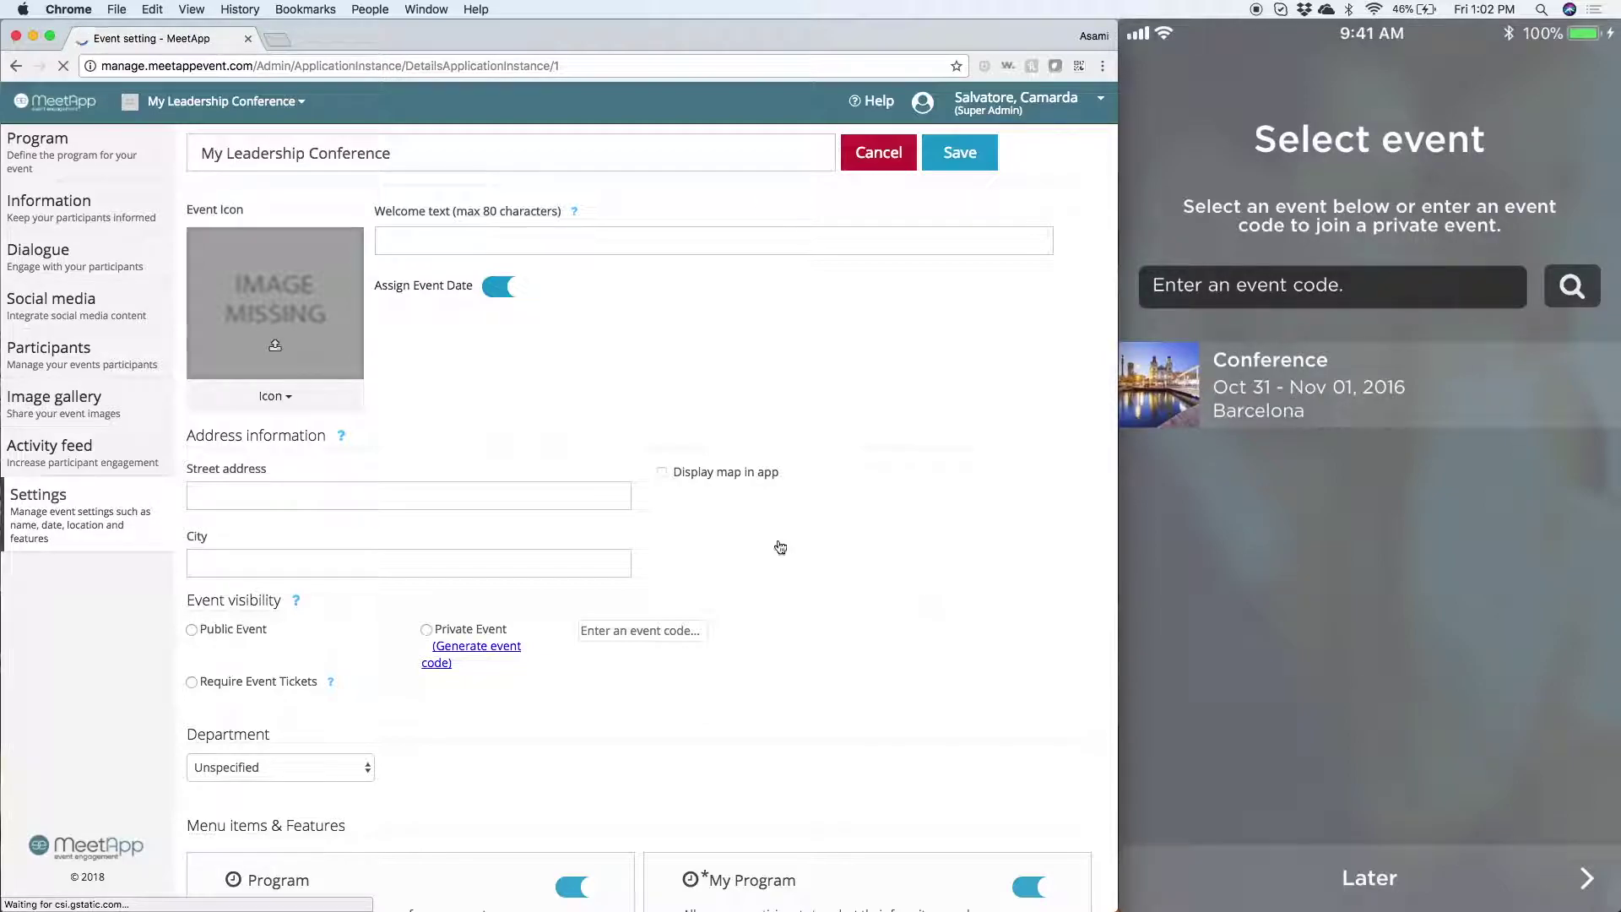
{"action": "left_click", "coordinate": [396, 236]}
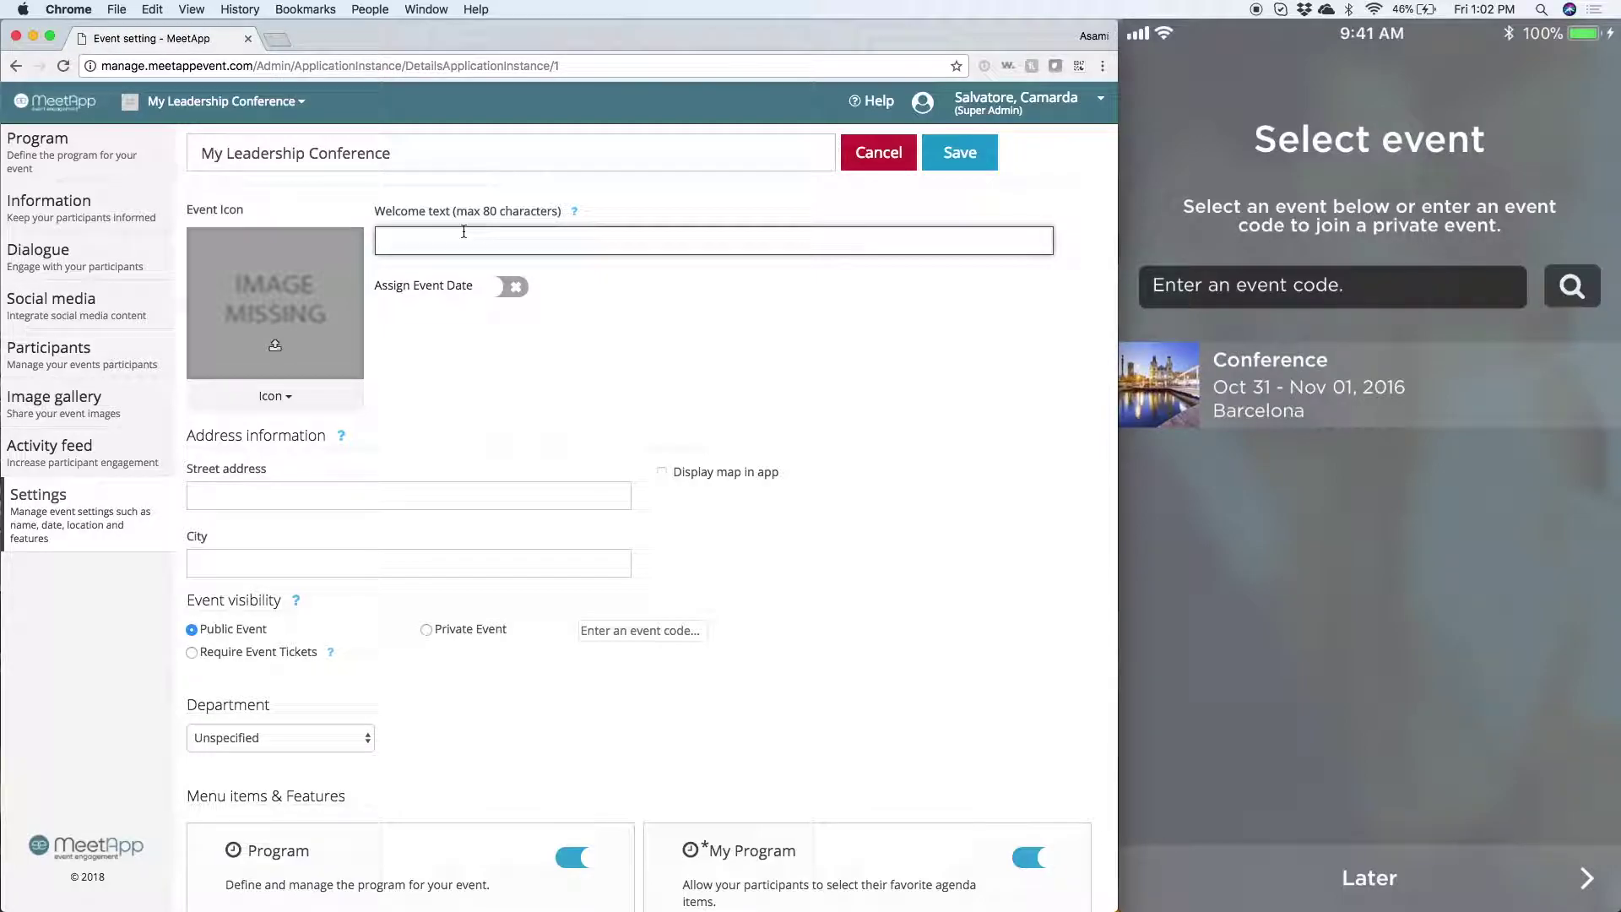
{"action": "type", "text": "at the "}
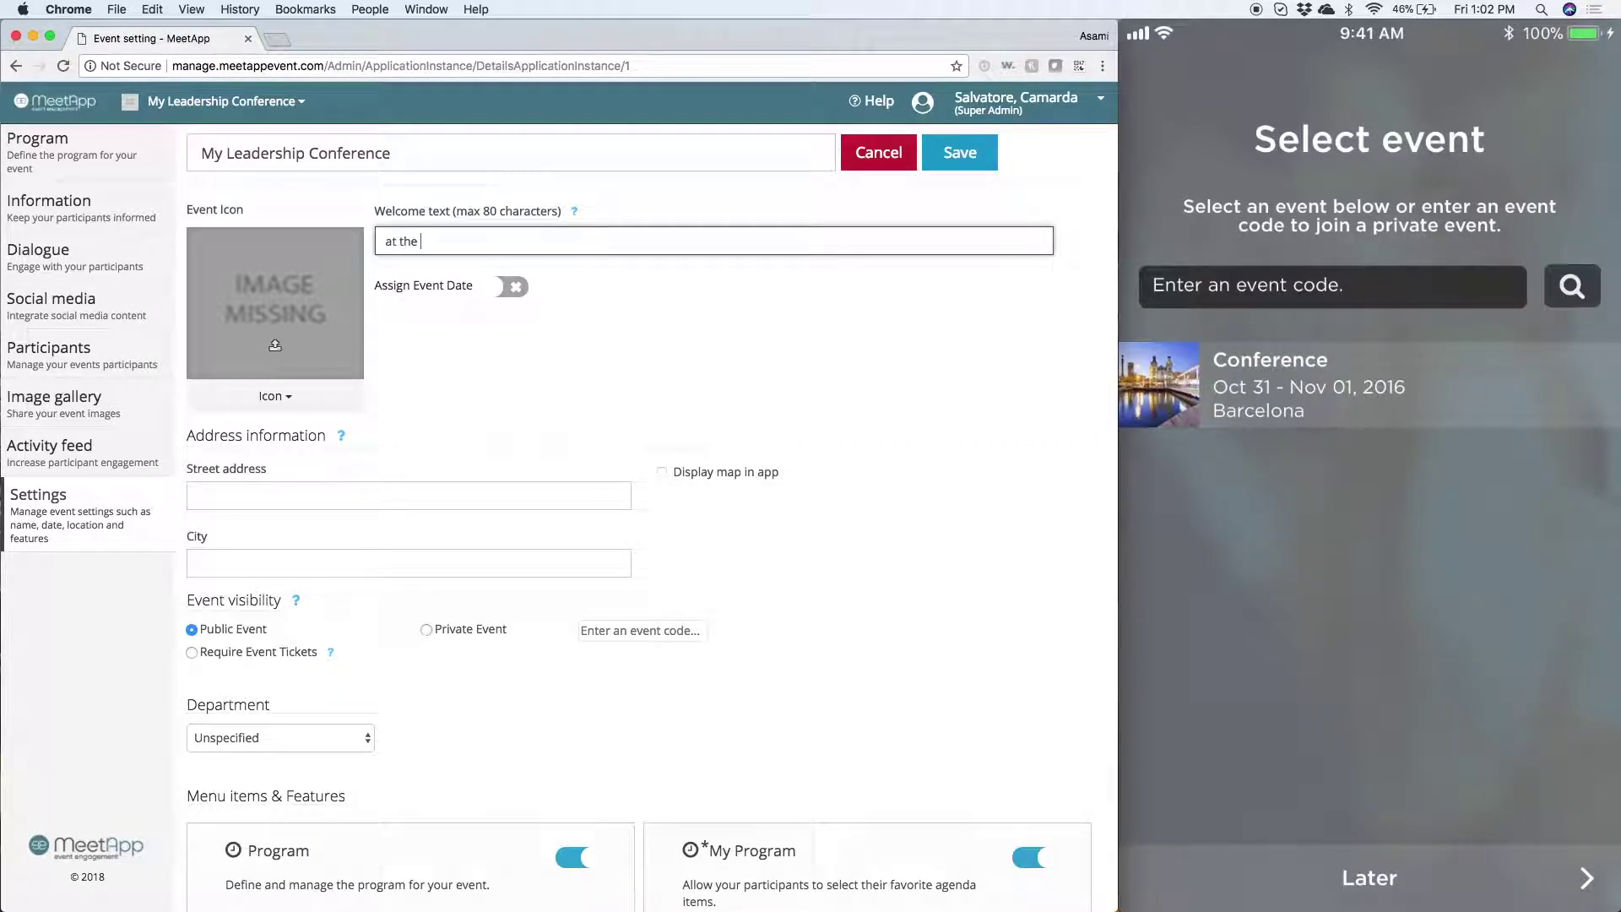
{"action": "type", "text": "Chicago Hilton Hotel"}
- Turn on event dates and set them from January 31 to February 2, 2018
{"action": "left_click", "coordinate": [494, 285]}
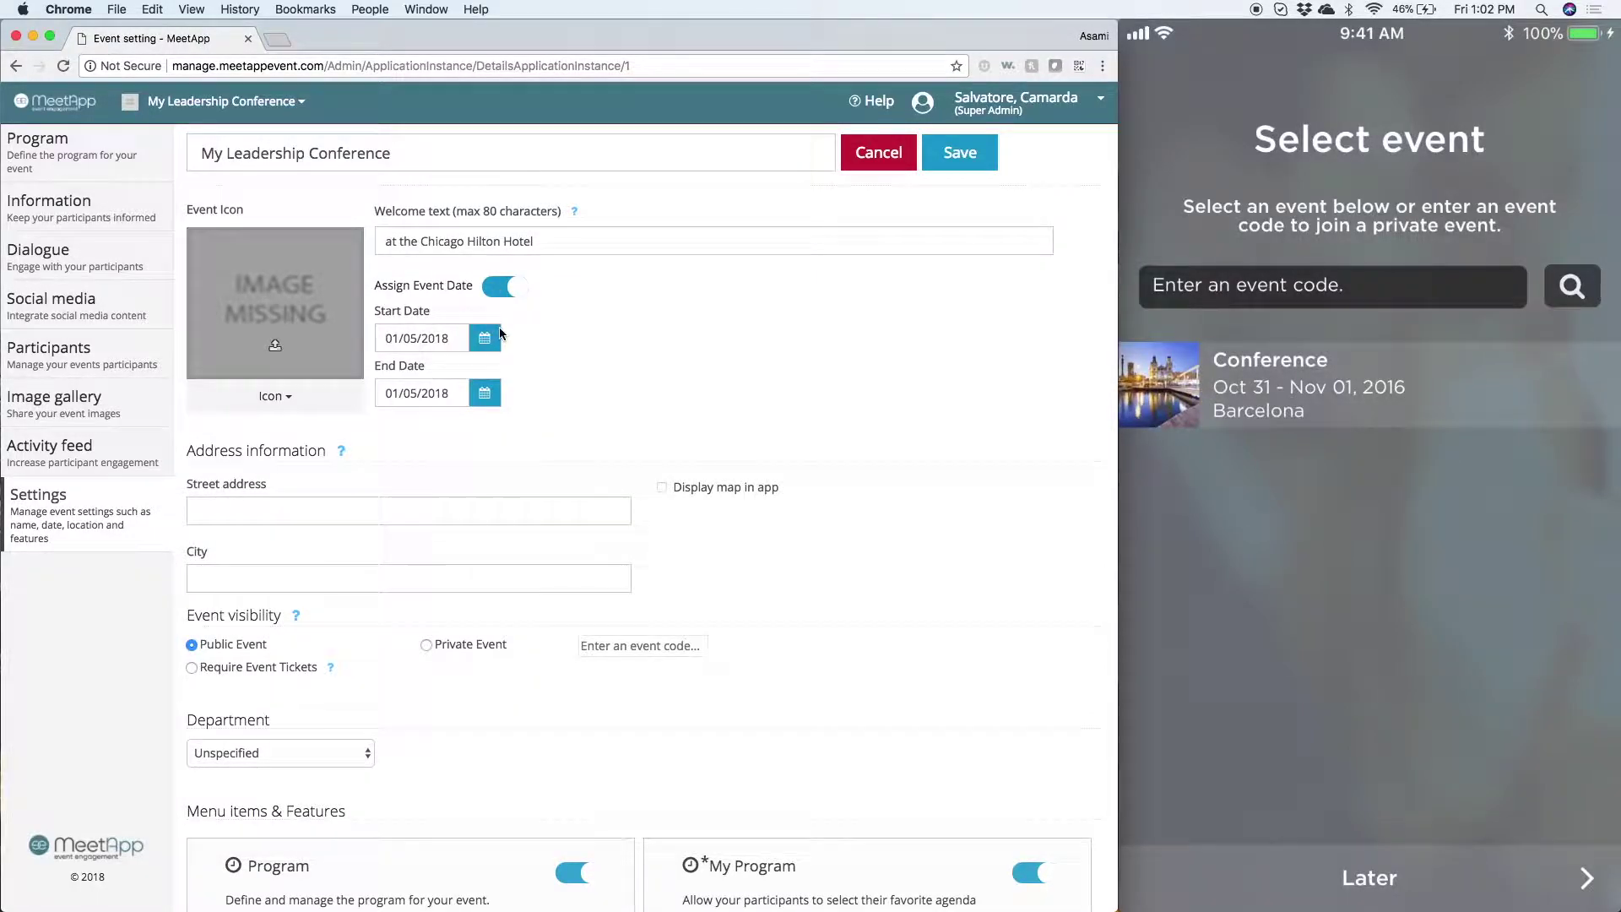
{"action": "left_click", "coordinate": [497, 336]}
{"action": "left_click", "coordinate": [463, 522]}
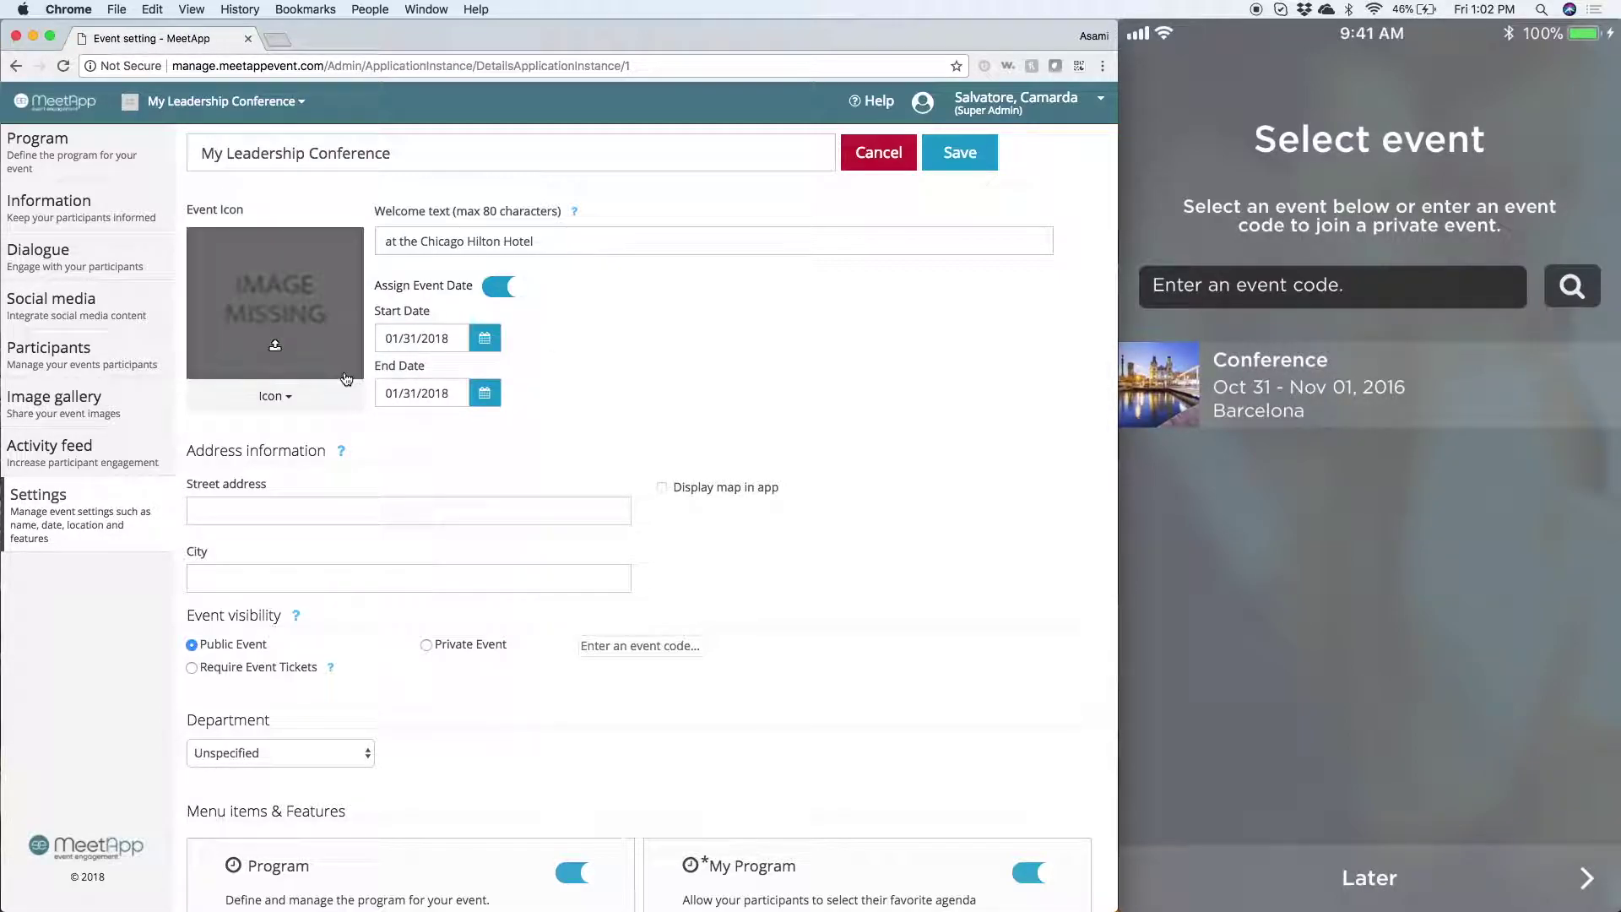
{"action": "left_click", "coordinate": [482, 390]}
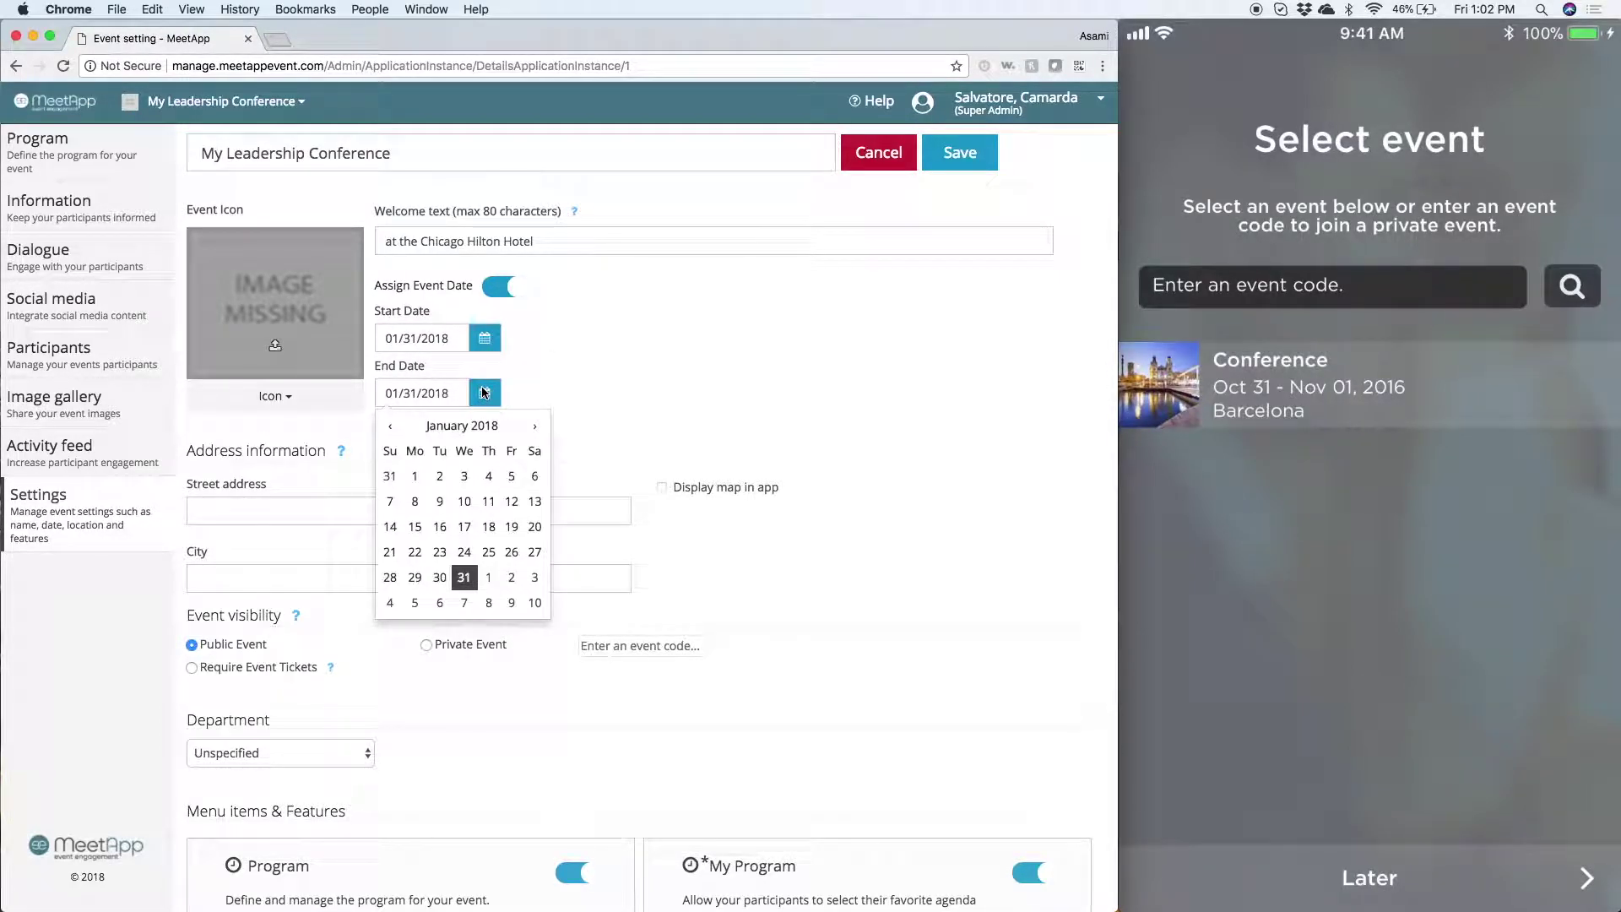
{"action": "left_click", "coordinate": [509, 581]}
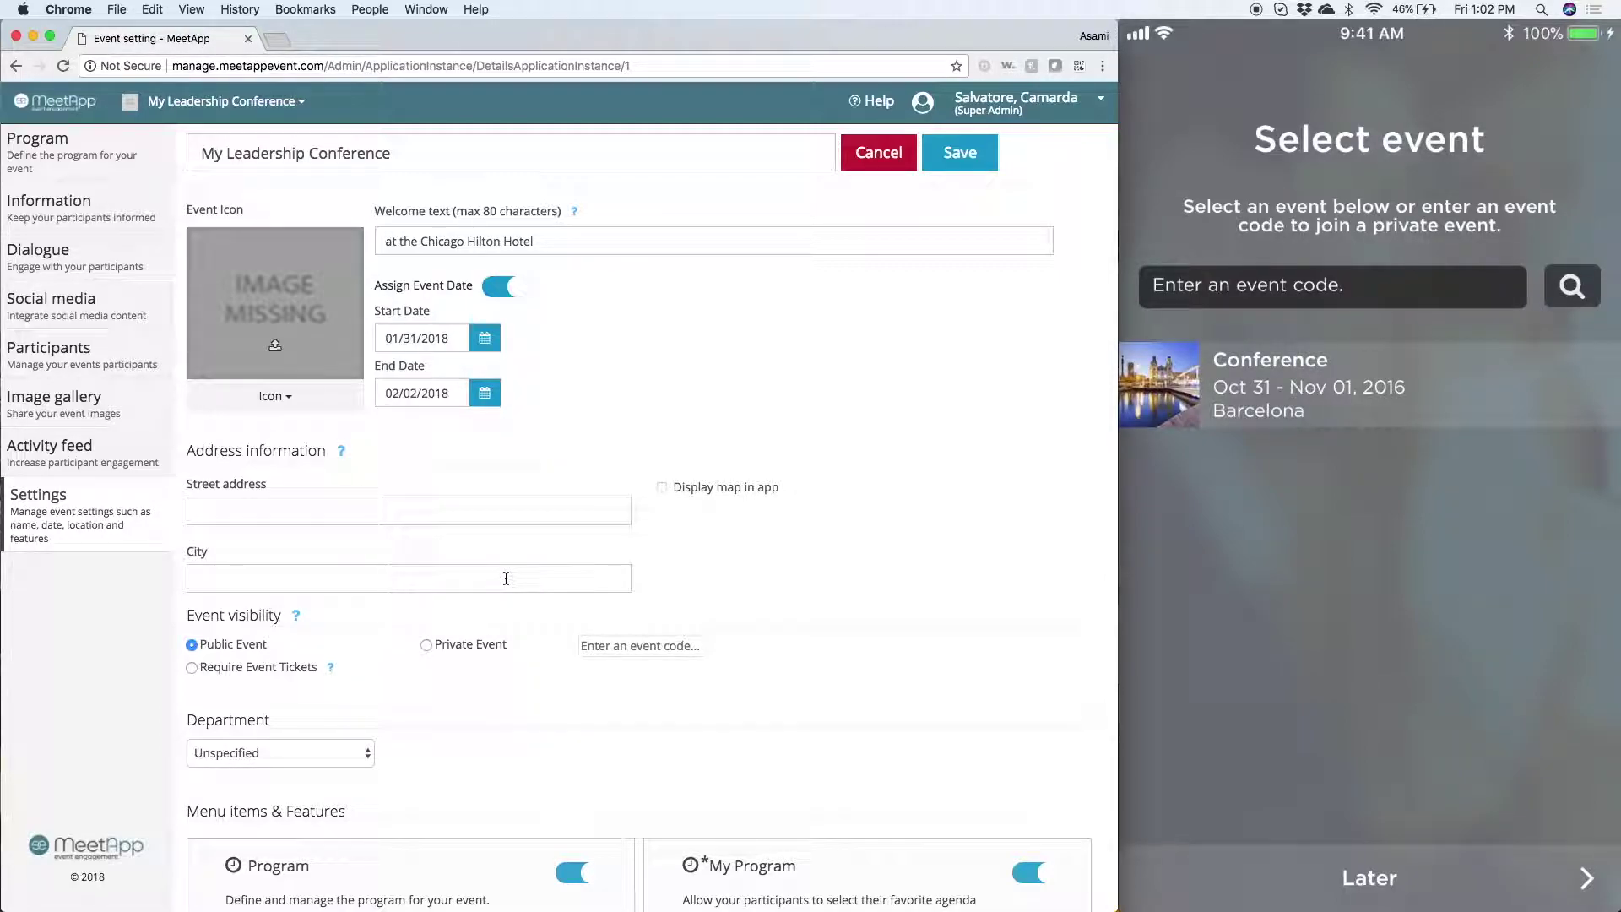
- Choose icon-150x150.png from the file dialog as the event icon image
{"action": "left_click", "coordinate": [284, 307]}
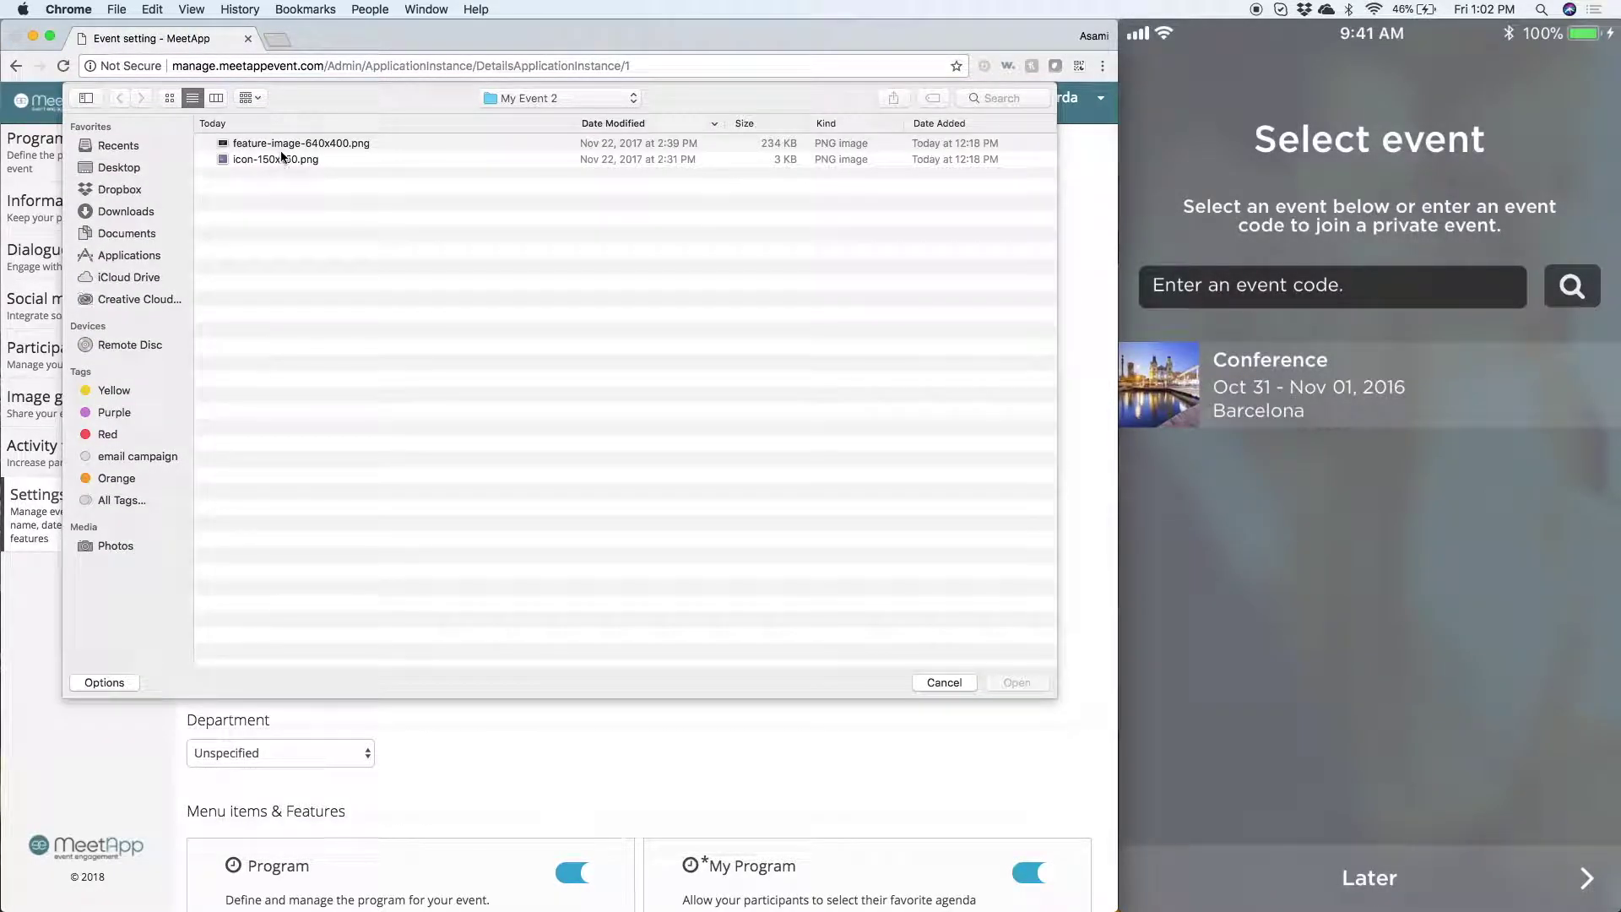
{"action": "left_click", "coordinate": [270, 159]}
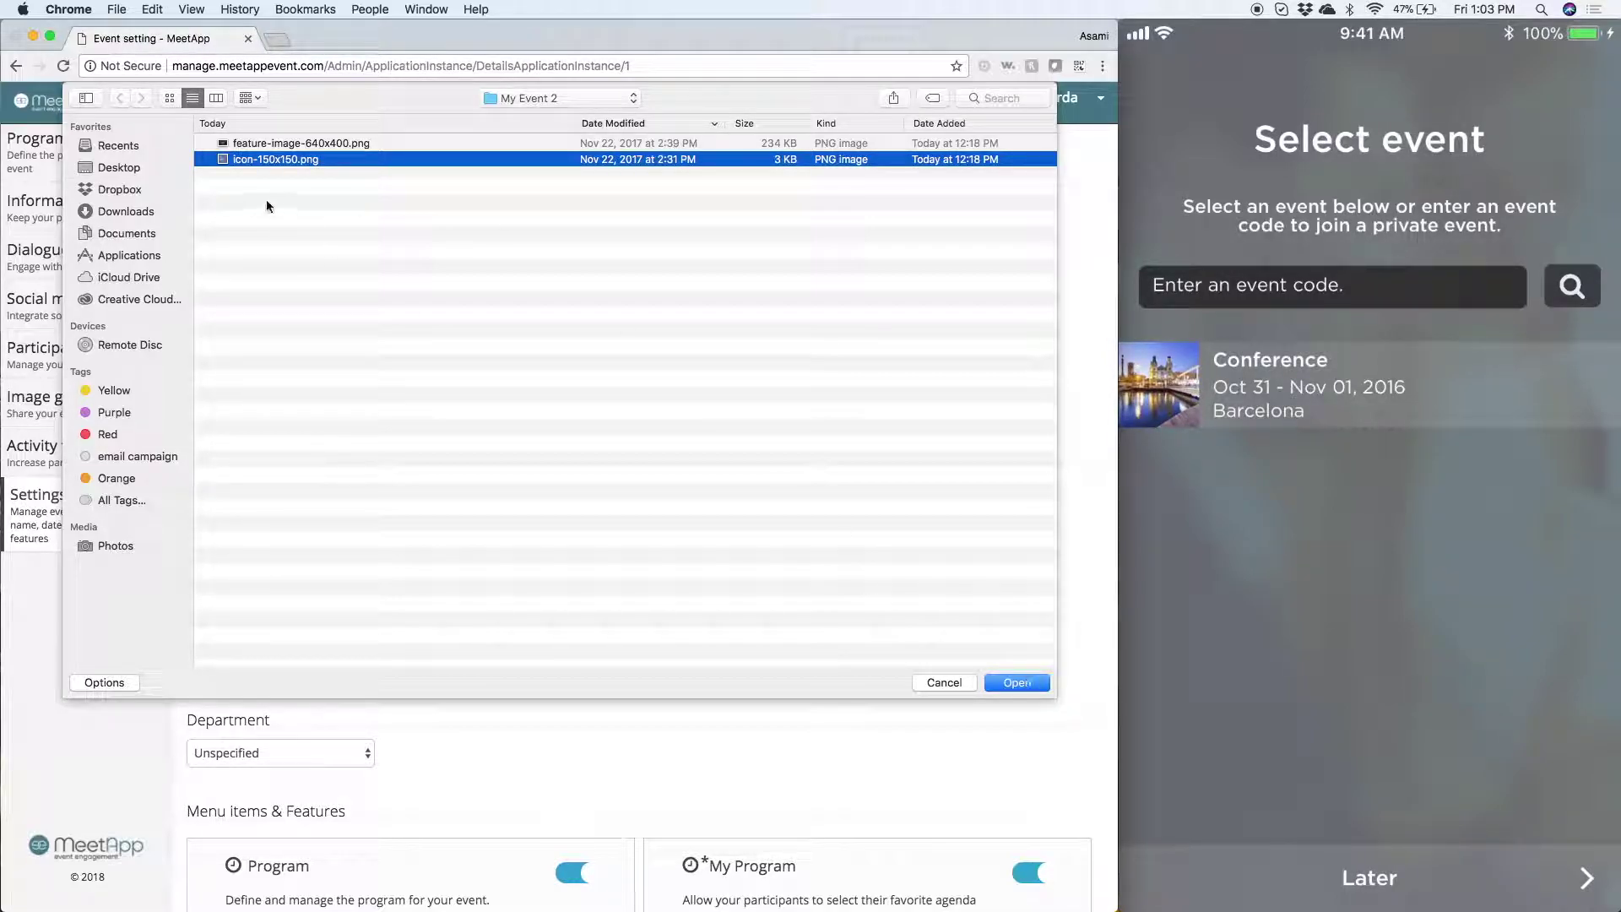
{"action": "left_click", "coordinate": [1016, 682]}
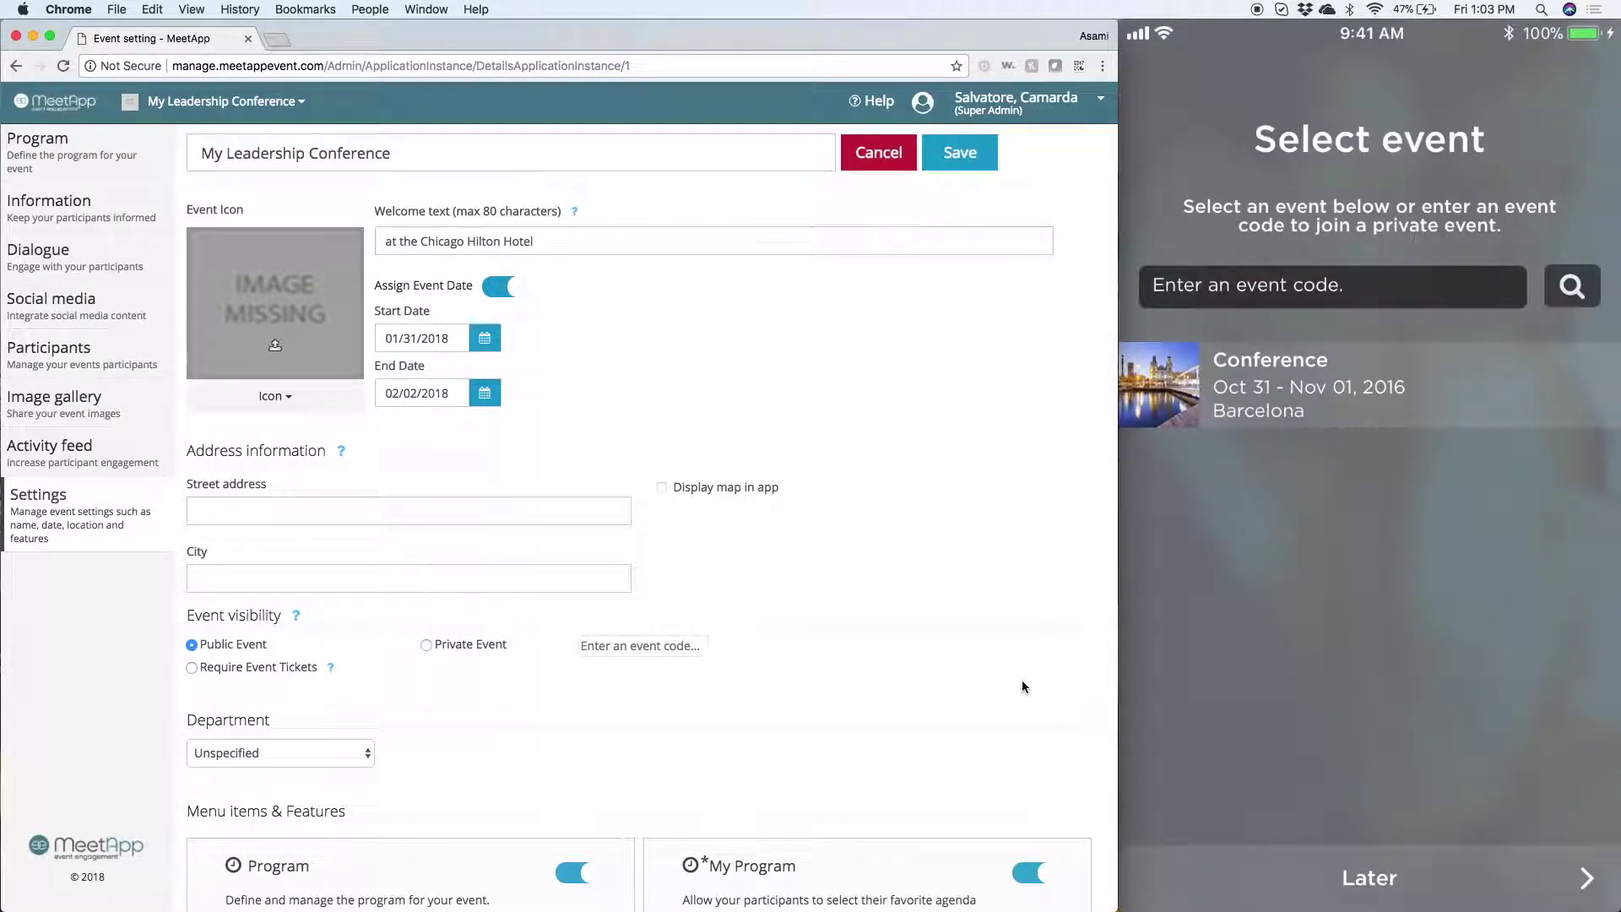
{"action": "left_click", "coordinate": [296, 507]}
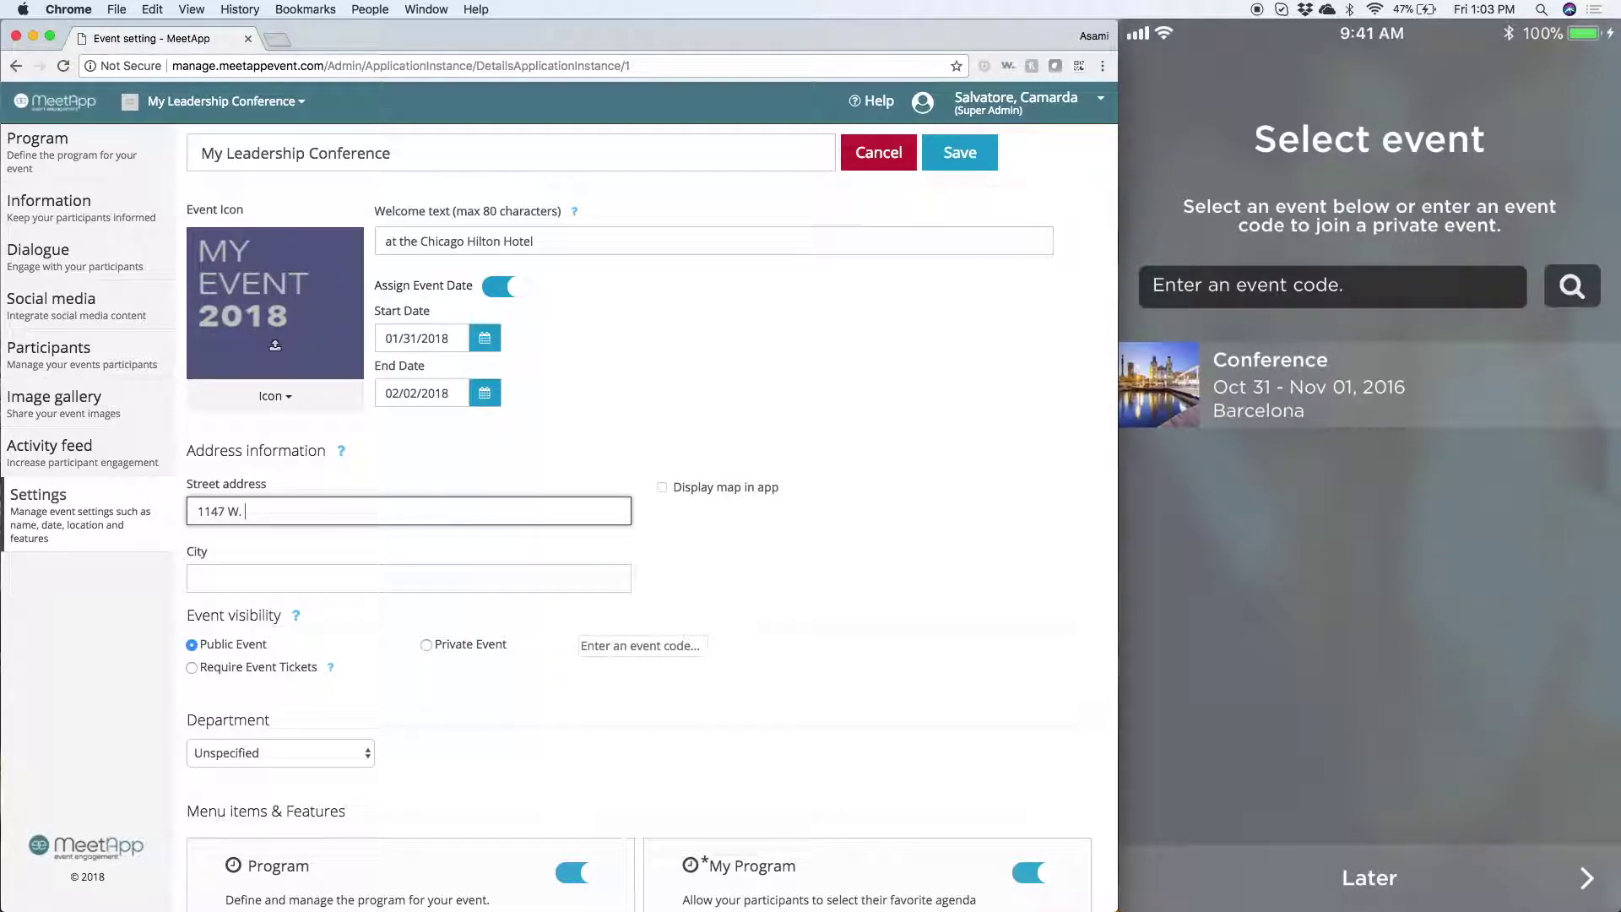
{"action": "key", "text": "Tab"}
{"action": "type", "text": "Chicago"}
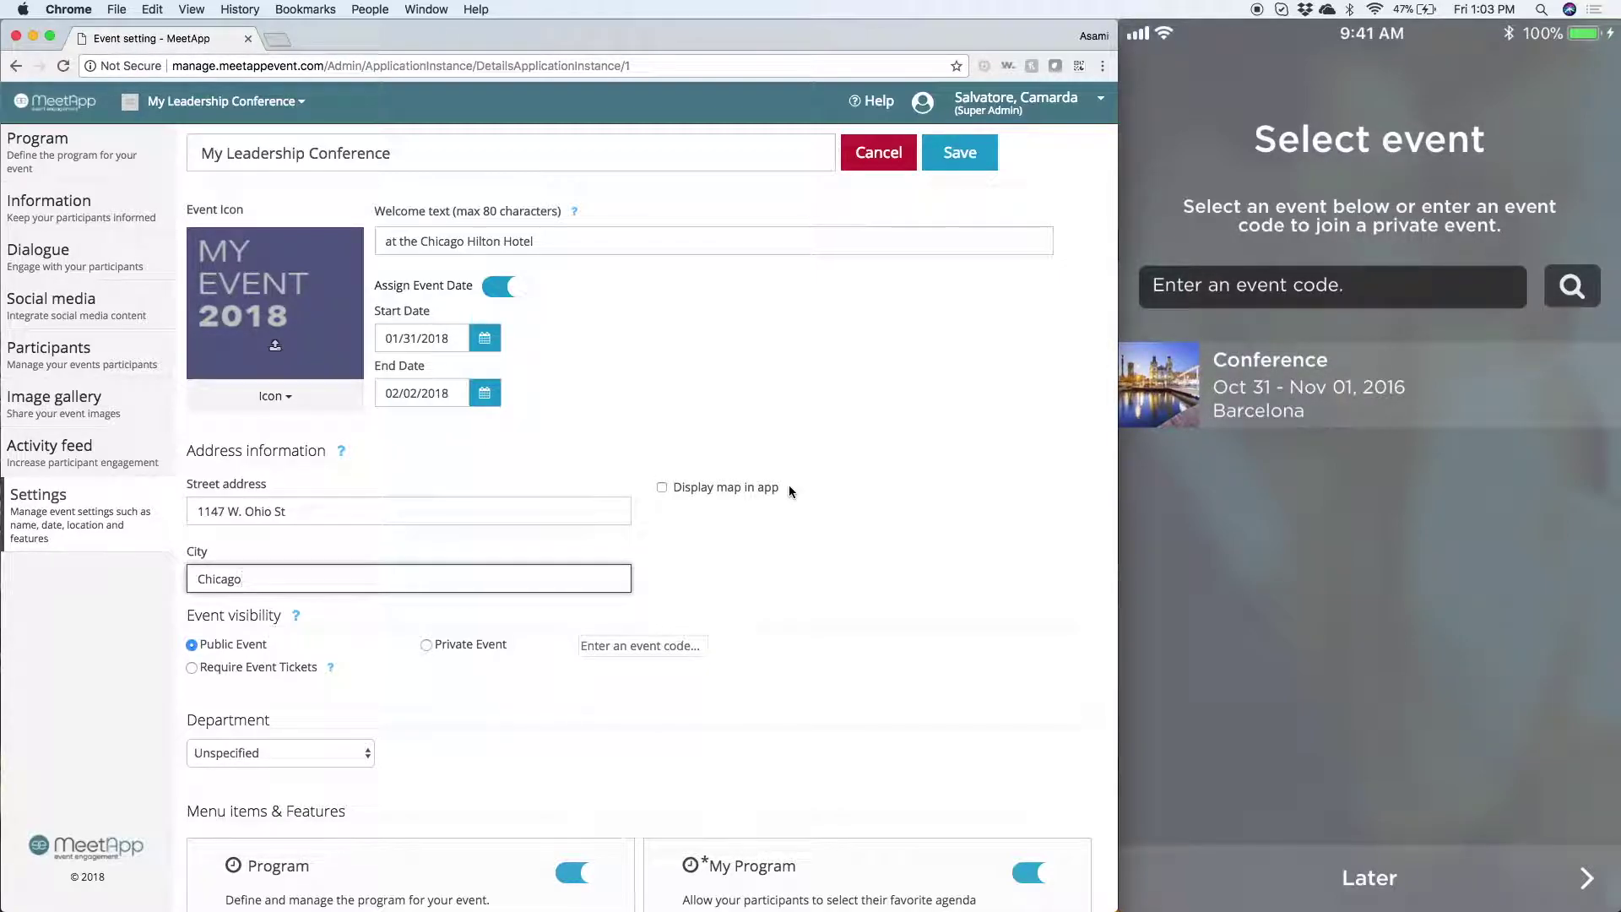
{"action": "left_click", "coordinate": [663, 488]}
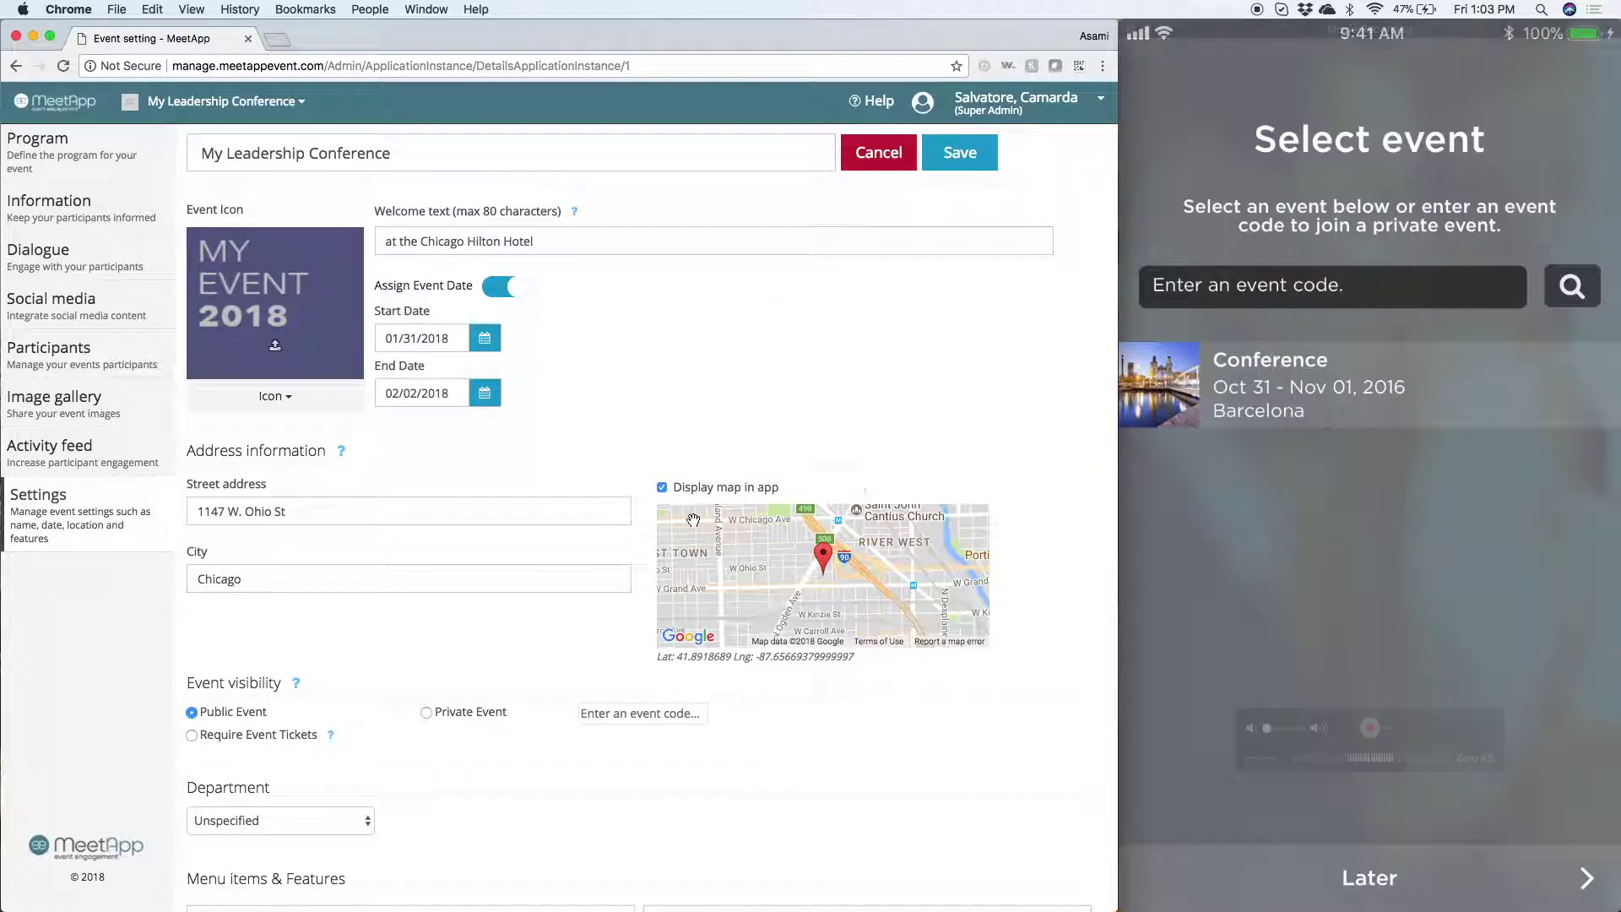
{"action": "scroll", "coordinate": [390, 685], "scroll_direction": "down", "scroll_amount": 3}
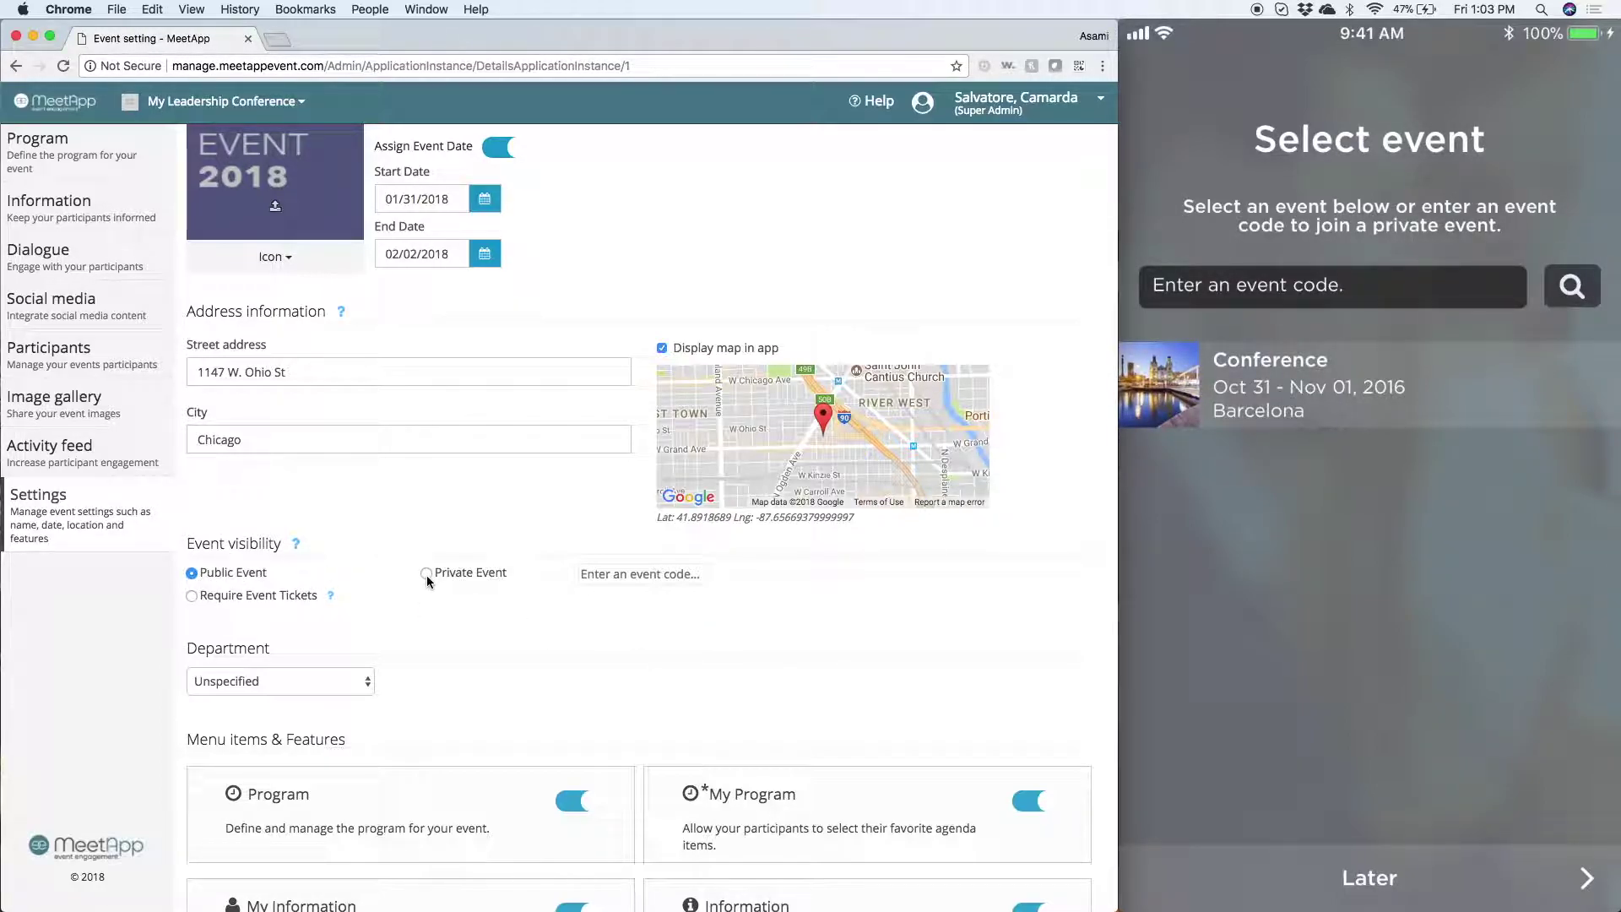
{"action": "scroll", "coordinate": [428, 650], "scroll_direction": "down", "scroll_amount": 3}
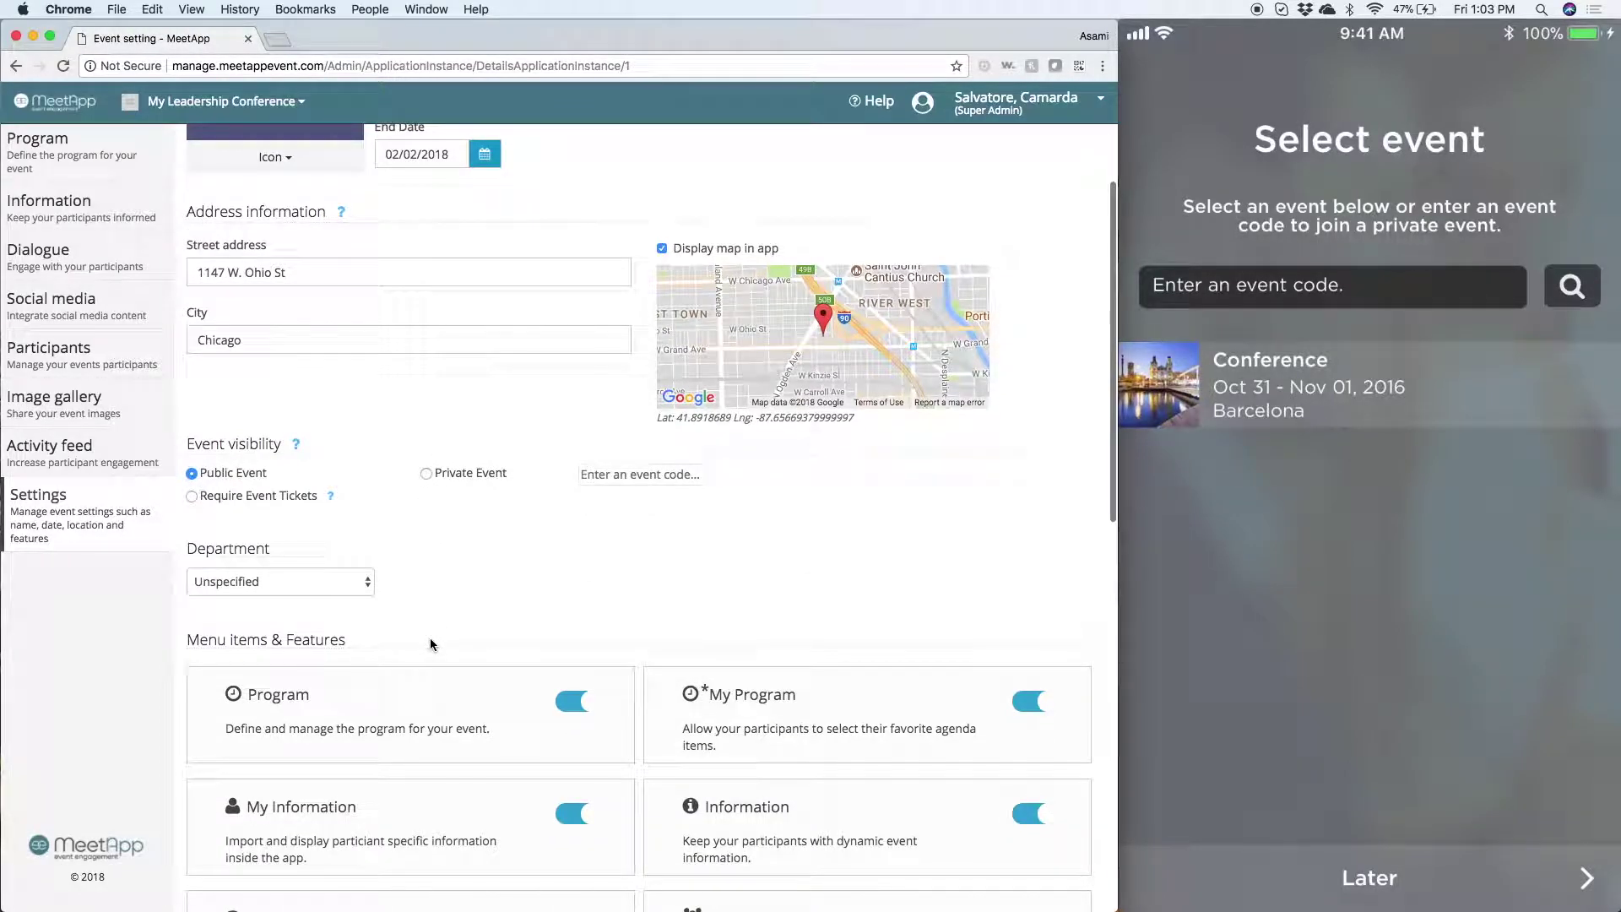
{"action": "scroll", "coordinate": [430, 644], "scroll_direction": "down", "scroll_amount": 5}
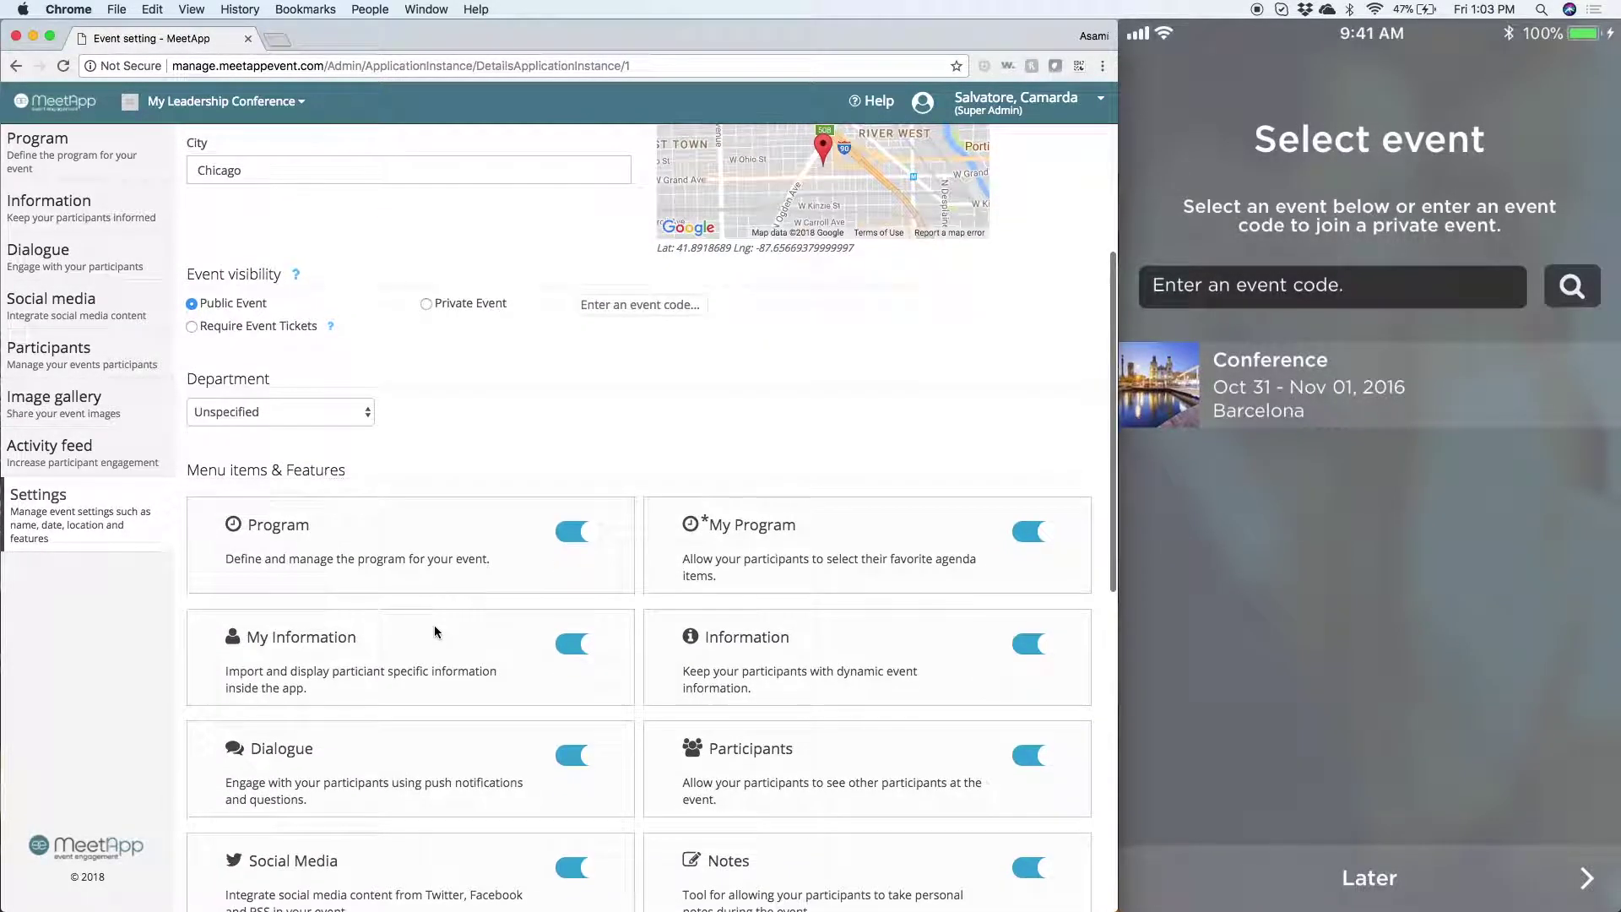
{"action": "scroll", "coordinate": [506, 431], "scroll_direction": "down", "scroll_amount": 3}
{"action": "scroll", "coordinate": [507, 422], "scroll_direction": "down", "scroll_amount": 5}
{"action": "scroll", "coordinate": [508, 415], "scroll_direction": "down", "scroll_amount": 1}
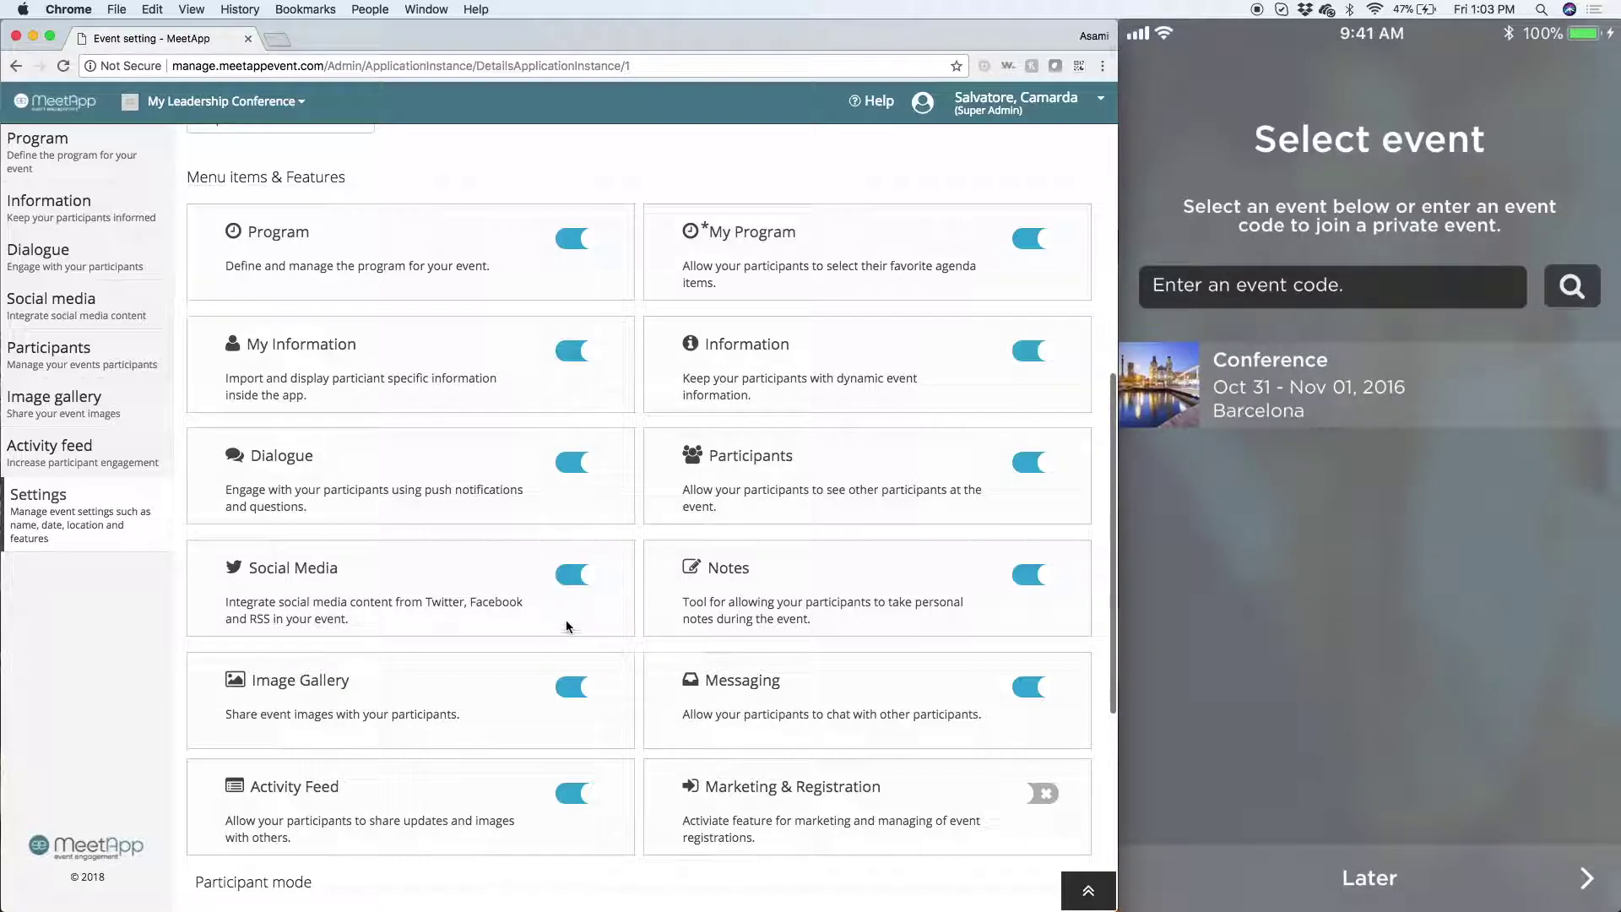
{"action": "left_click", "coordinate": [584, 584]}
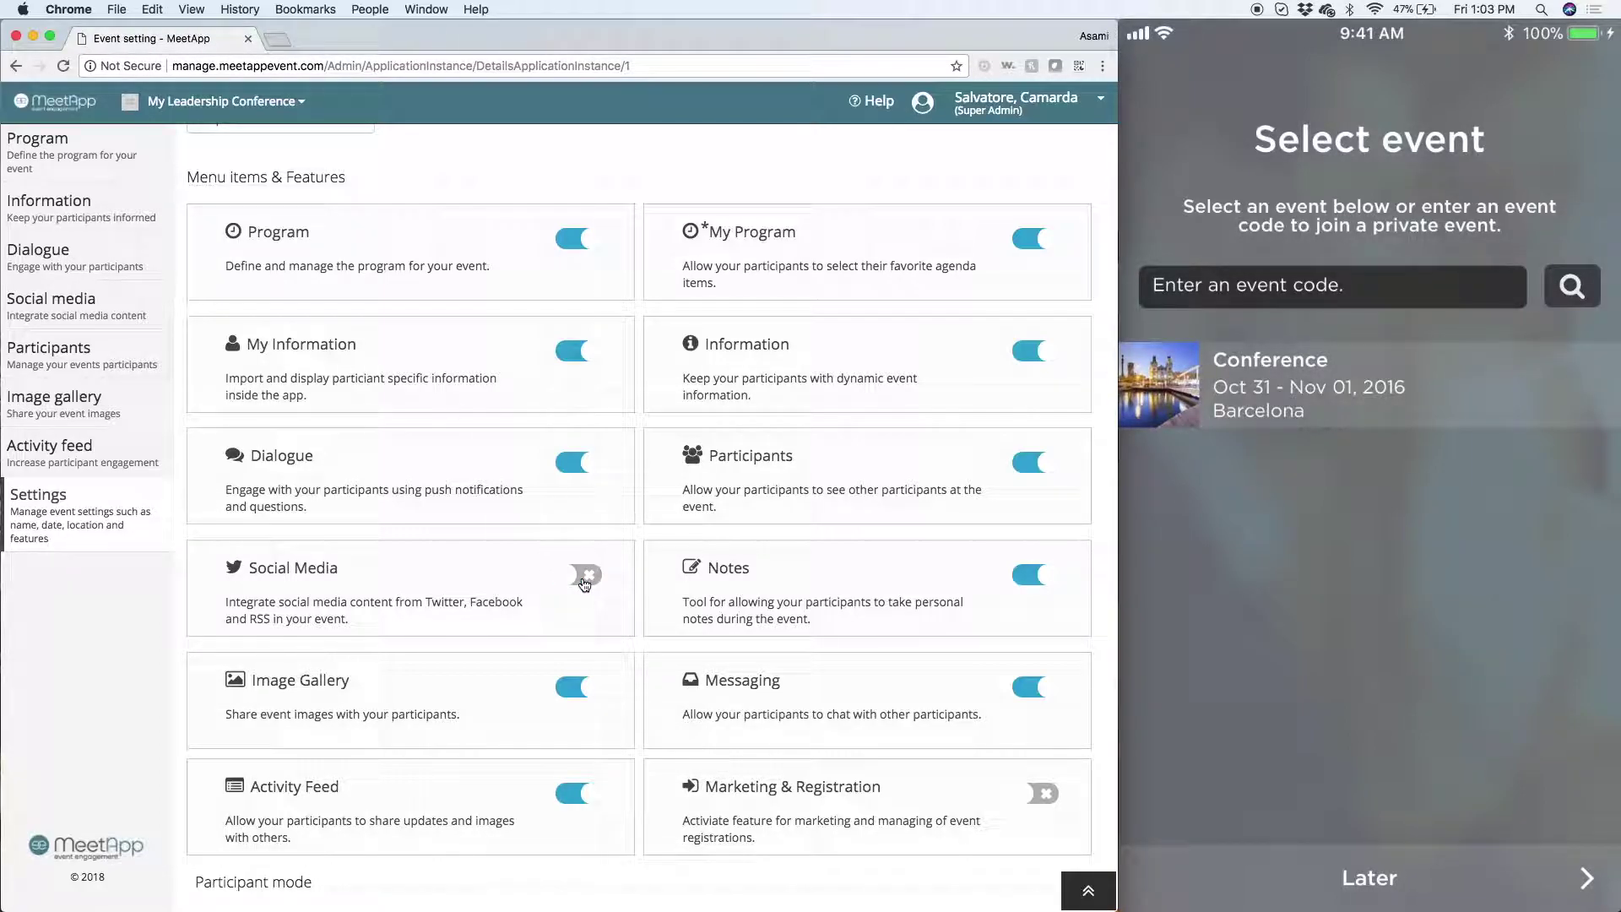
{"action": "left_click", "coordinate": [579, 575]}
{"action": "scroll", "coordinate": [594, 201], "scroll_direction": "down", "scroll_amount": 1}
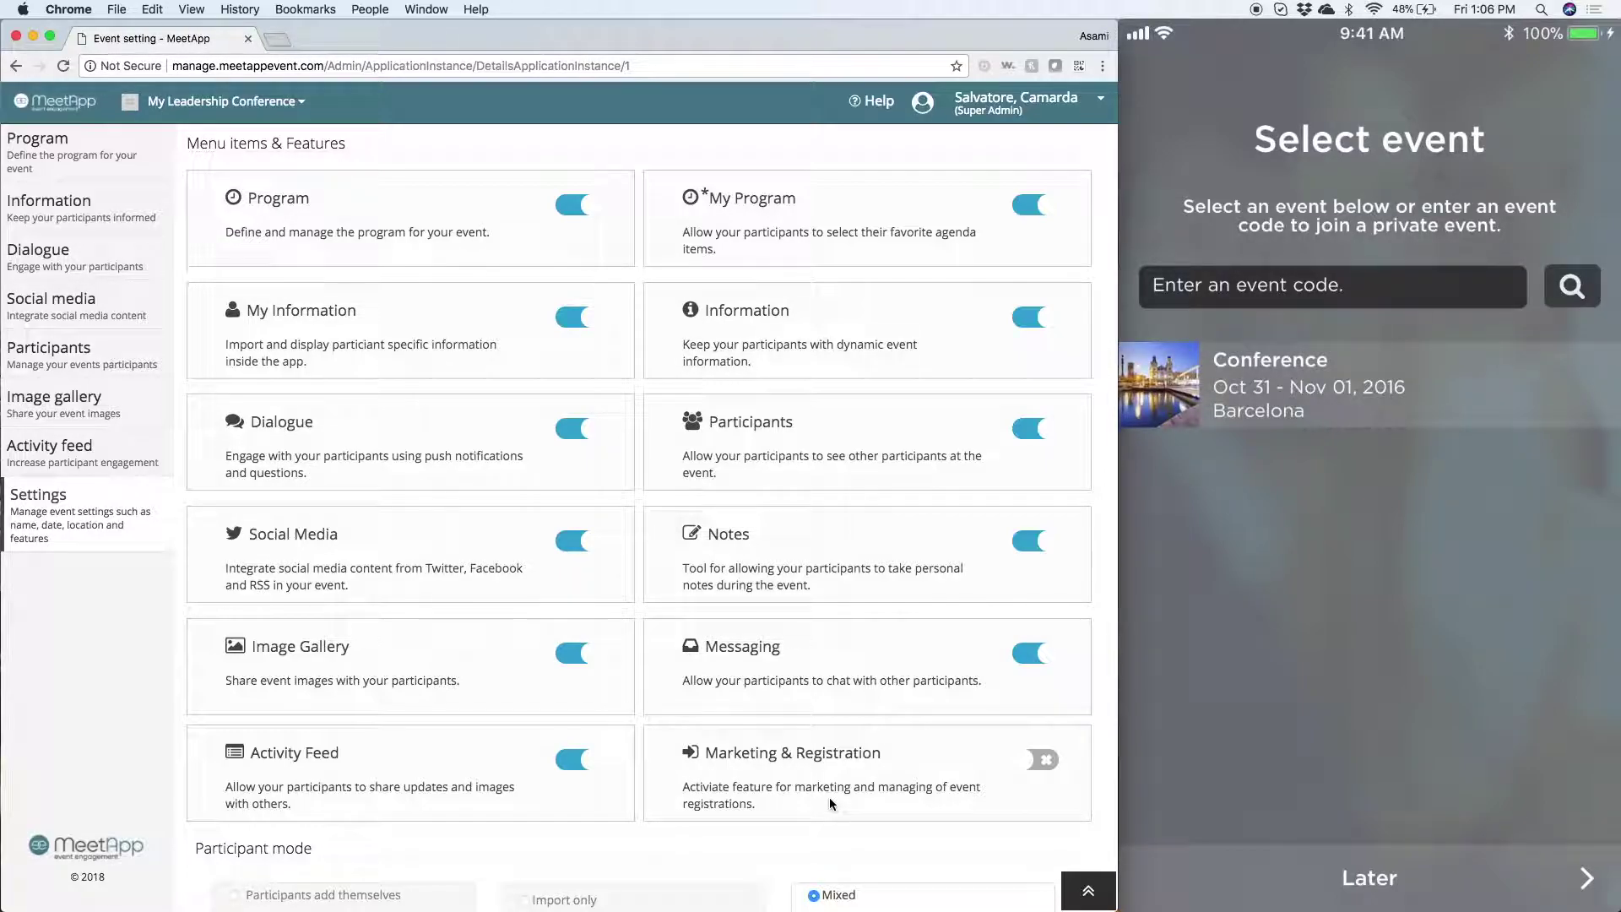
{"action": "scroll", "coordinate": [829, 797], "scroll_direction": "down", "scroll_amount": 5}
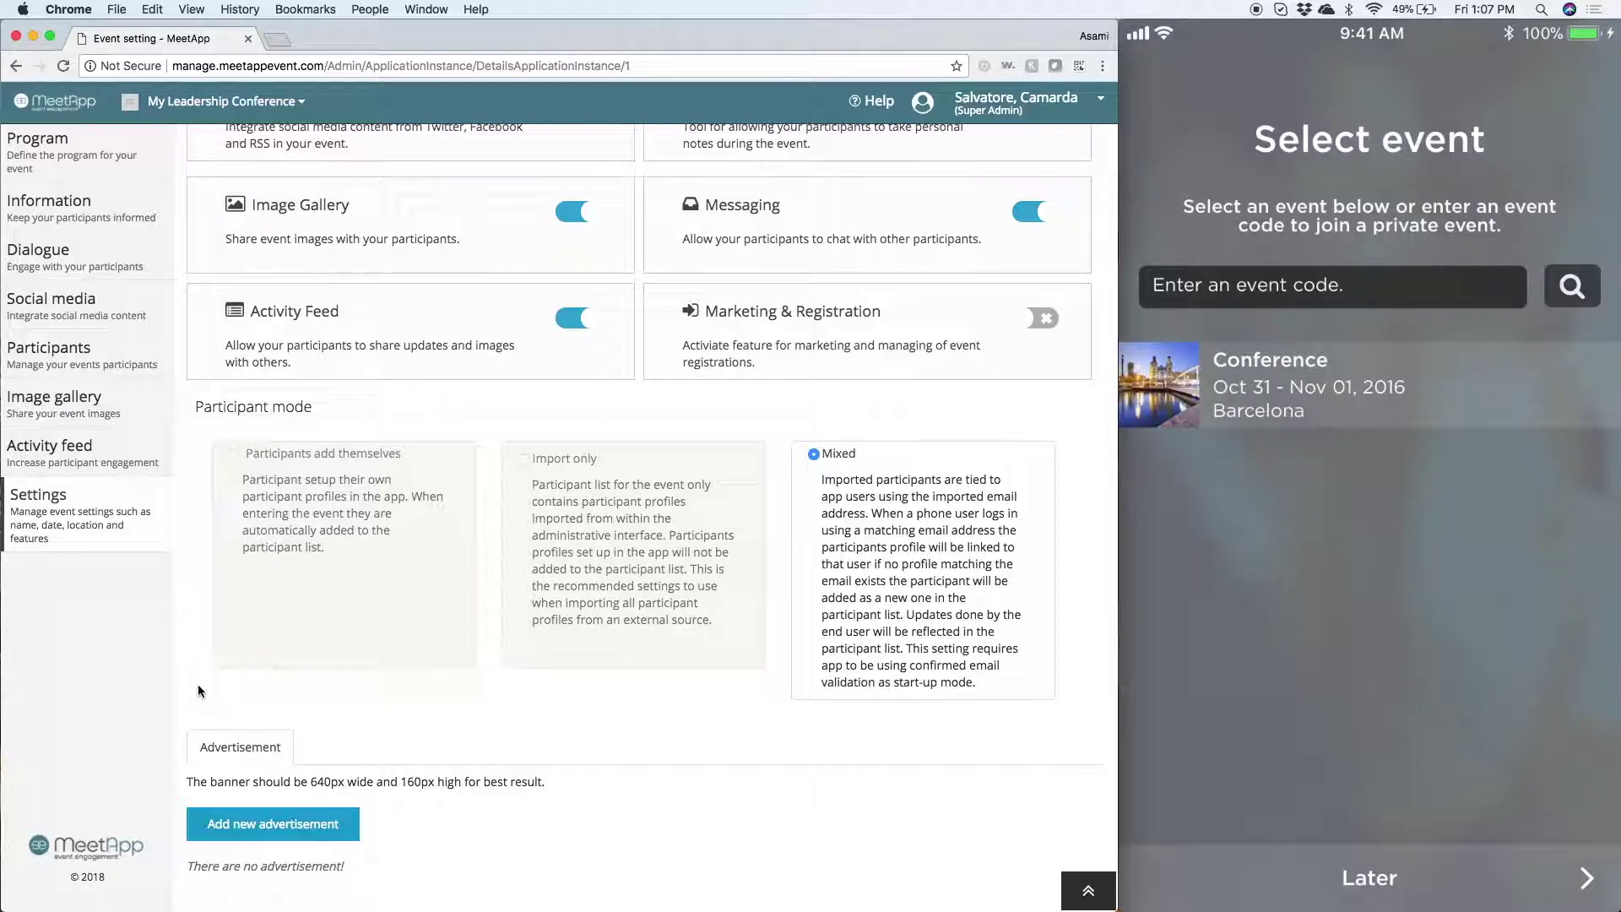
- Save the My Leadership Conference settings with the Save button at the top
{"action": "scroll", "coordinate": [197, 685], "scroll_direction": "up", "scroll_amount": 15}
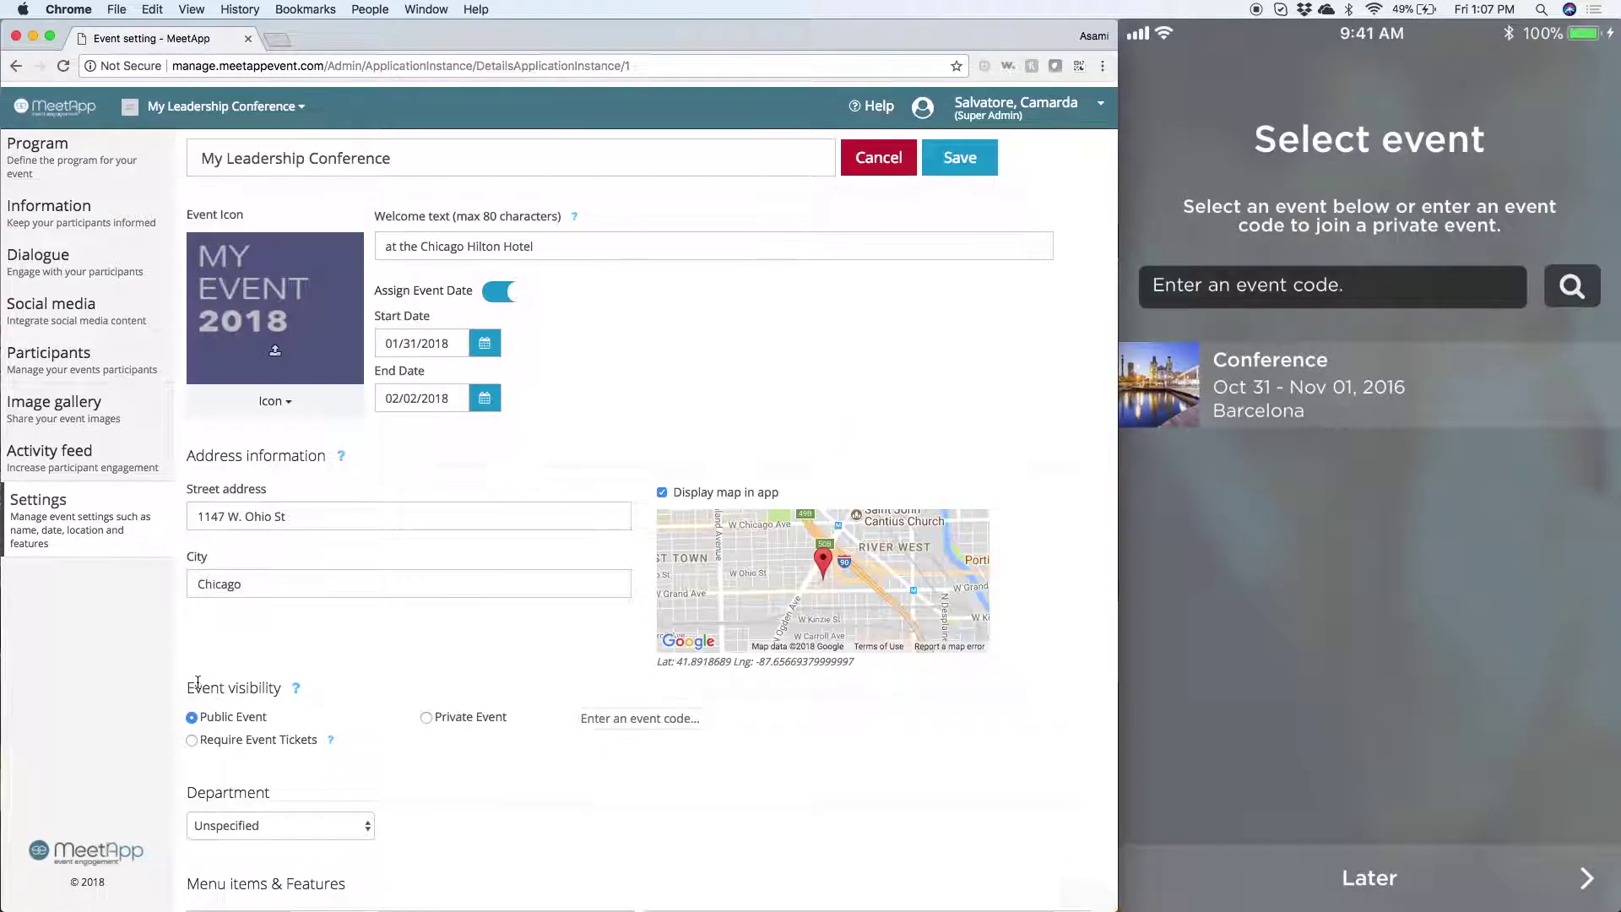
{"action": "left_click", "coordinate": [973, 160]}
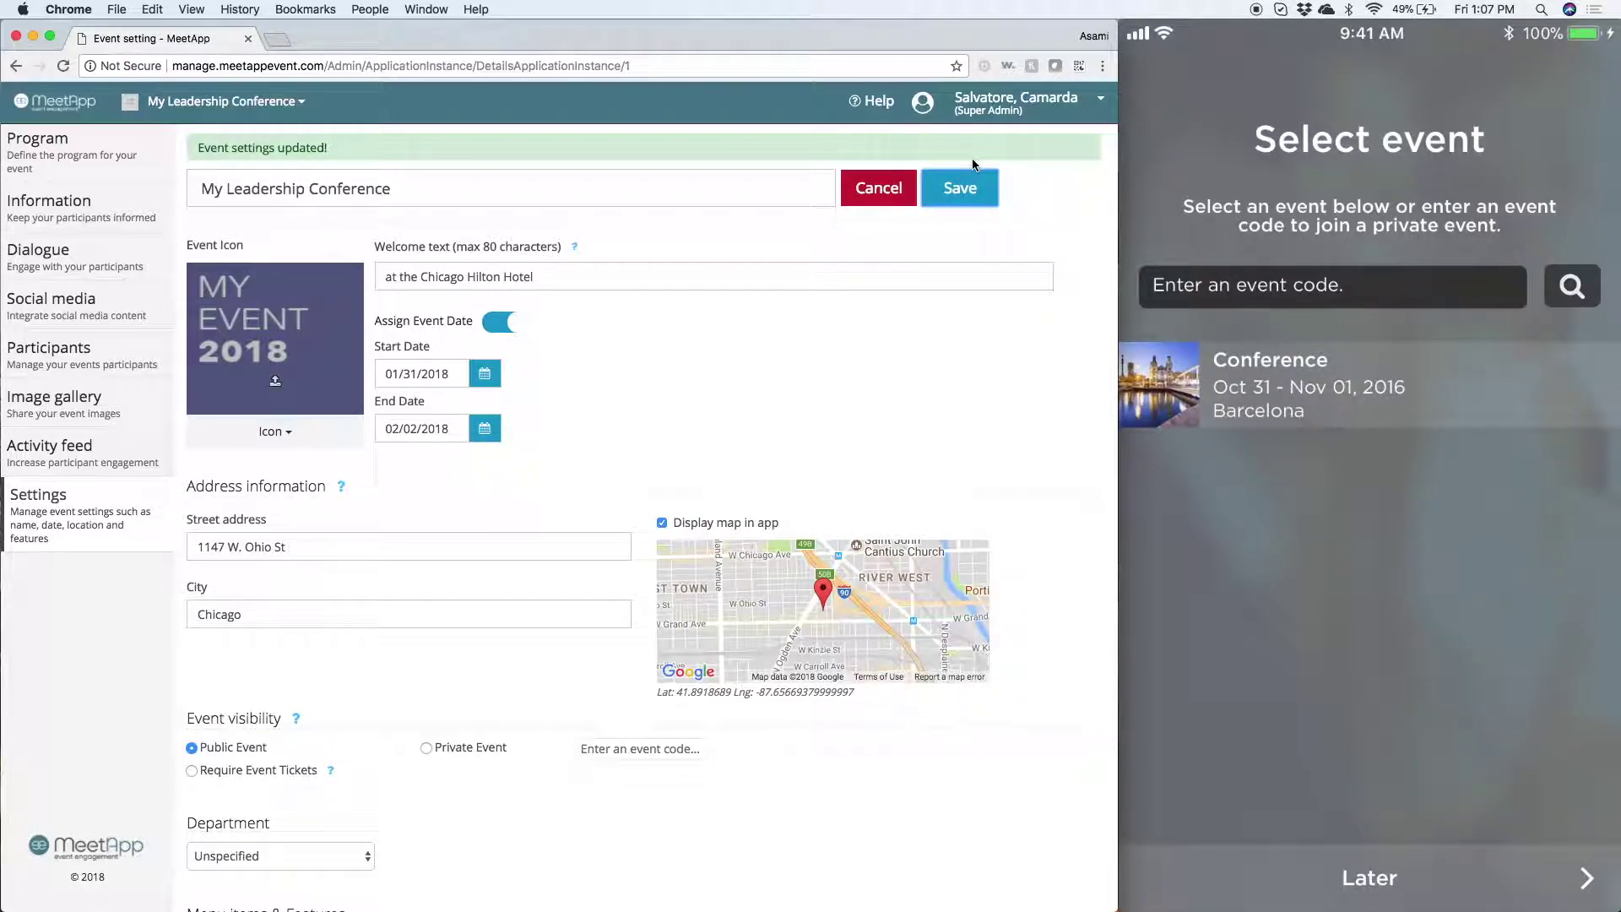
{"action": "left_click", "coordinate": [971, 171]}
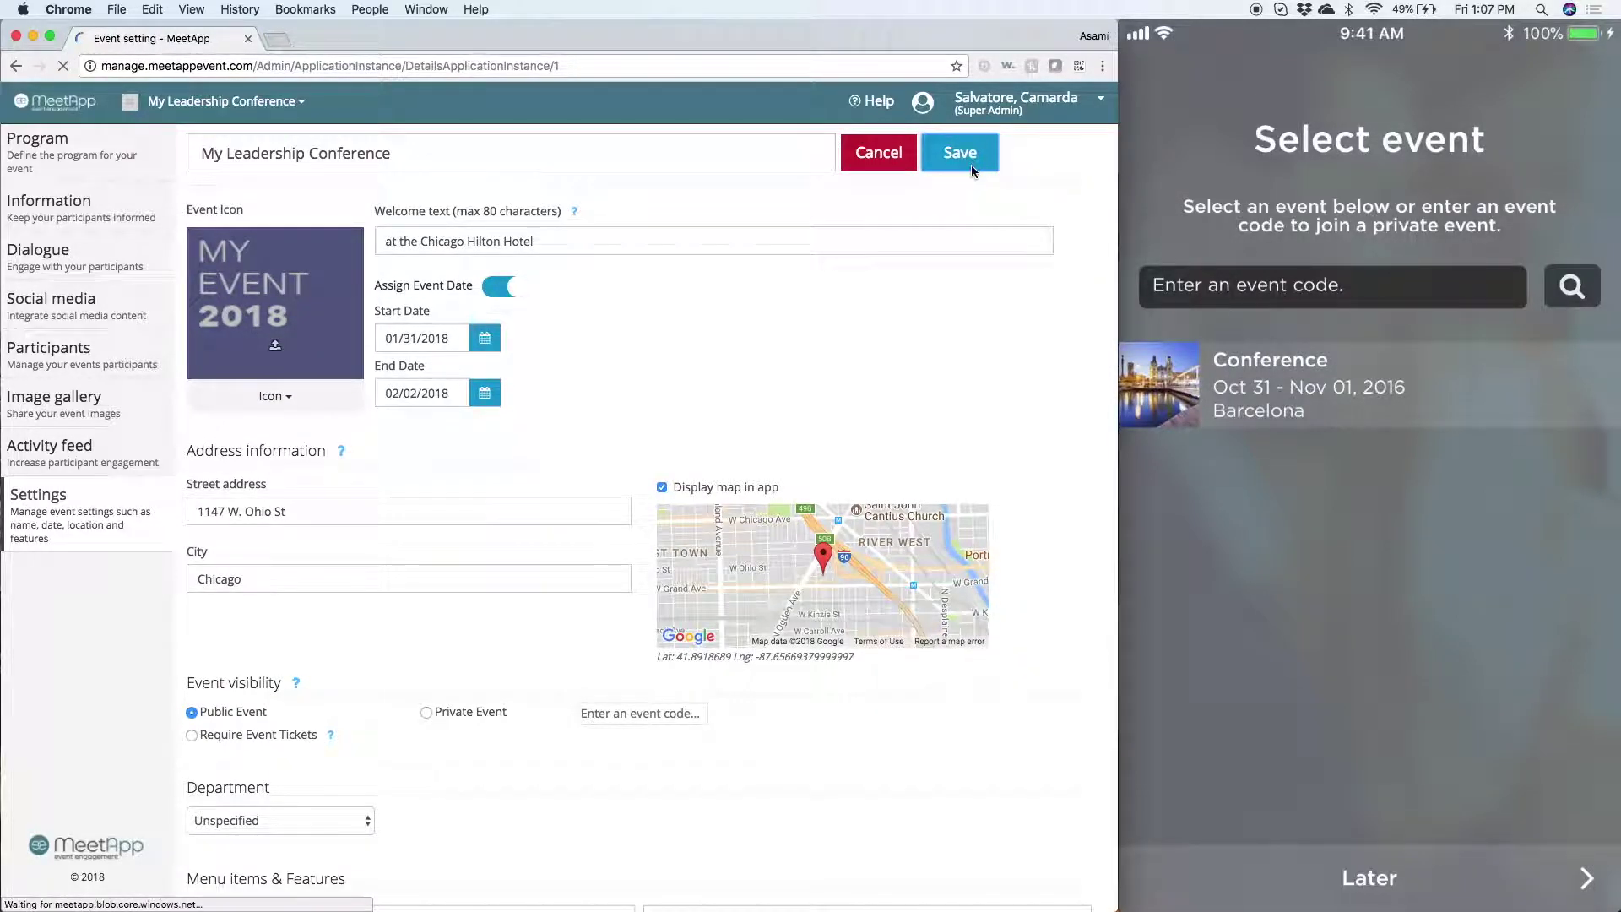